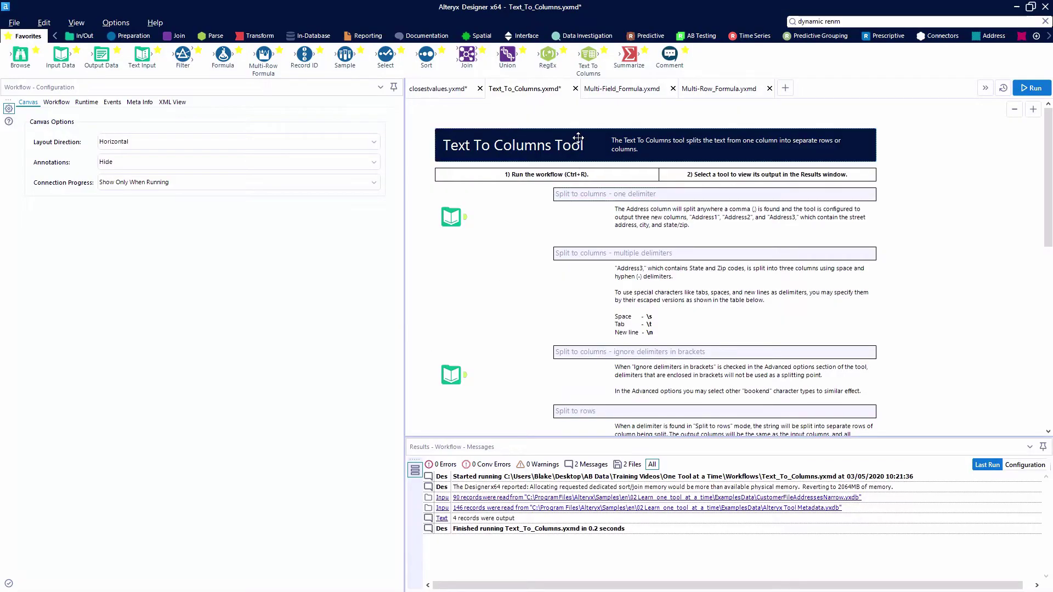
Switch the tool palette to the Parse category and view the Text To Columns tool's context menu
click(213, 39)
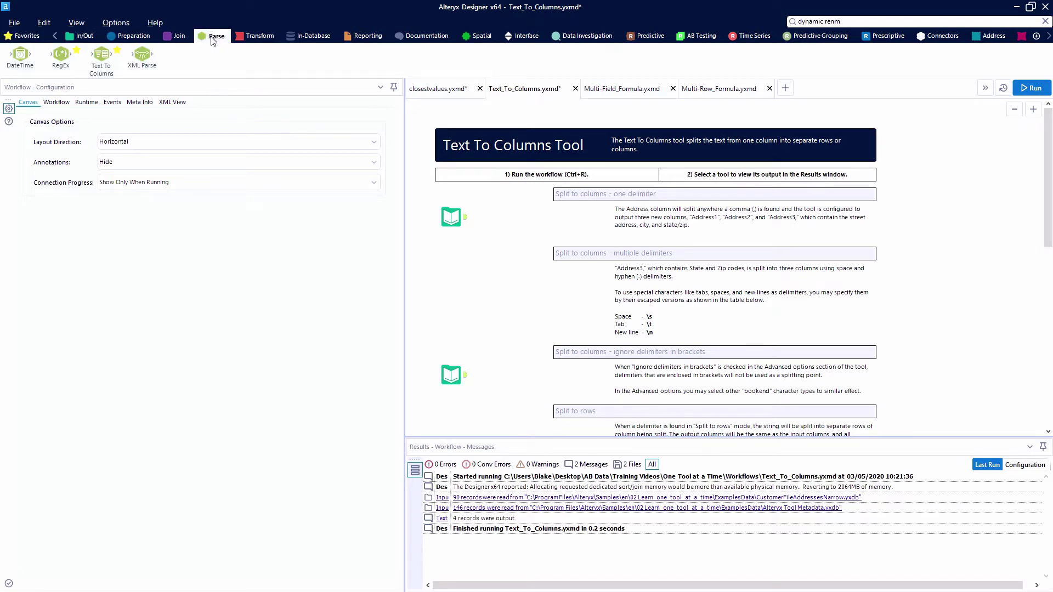
drag(102, 57, 104, 72)
right_click(105, 72)
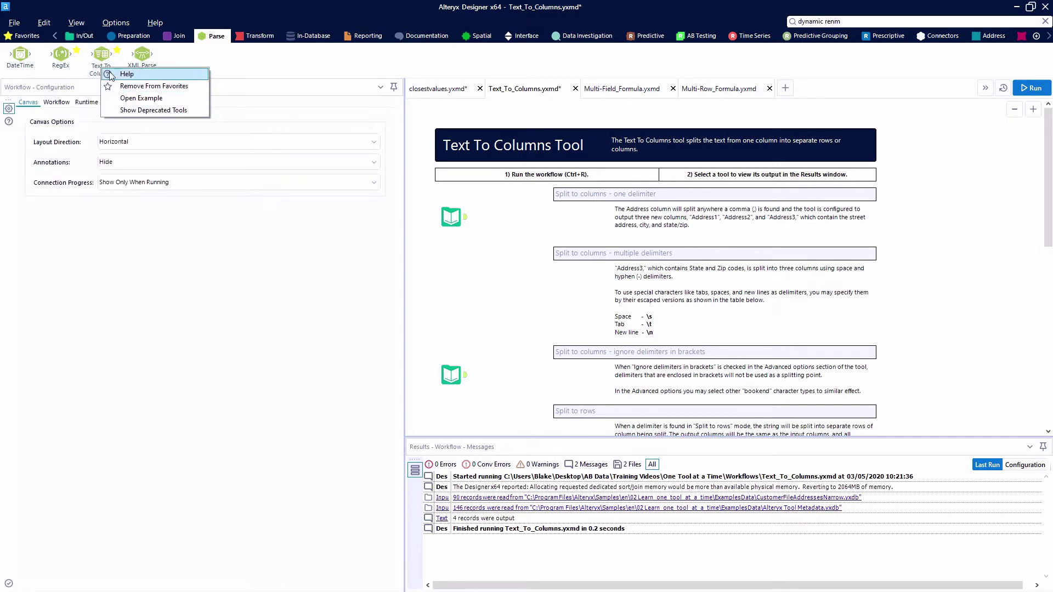
click(96, 55)
mouse_move(96, 56)
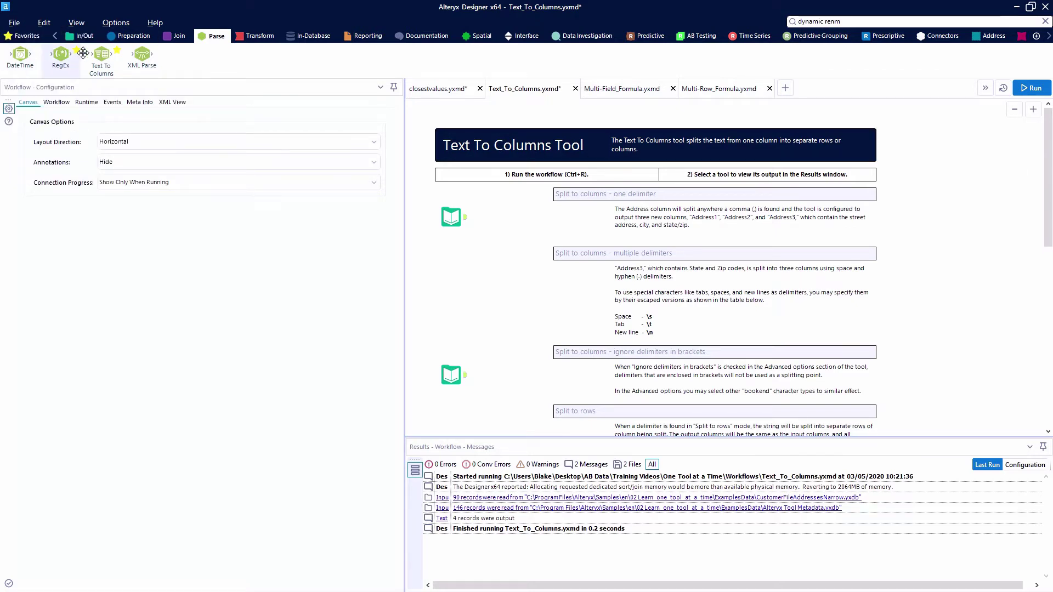
Add a Text To Columns step after the address input, splitting Address at commas
drag(102, 55, 569, 216)
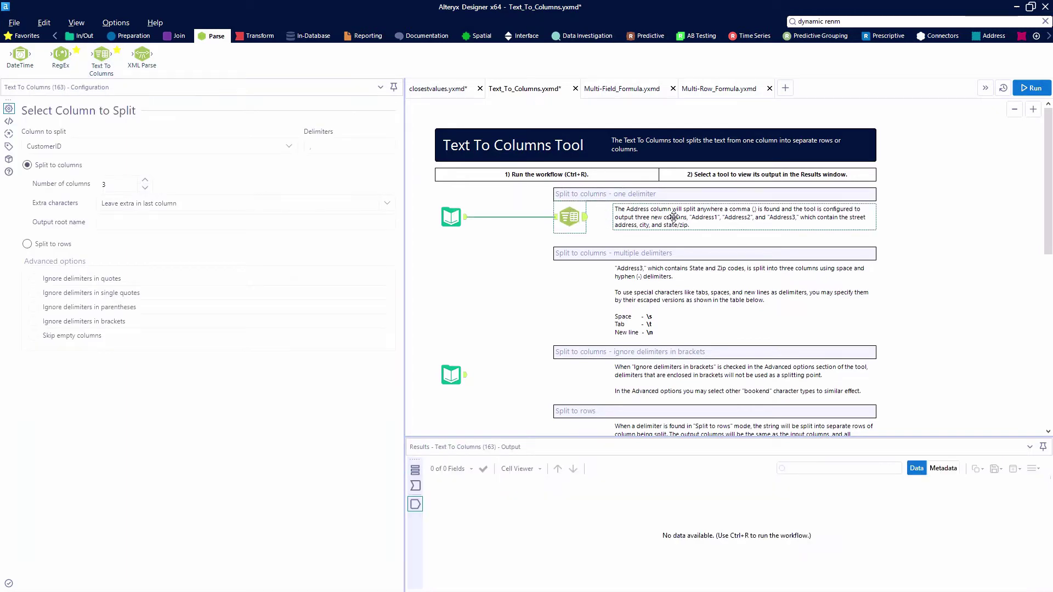
click(329, 146)
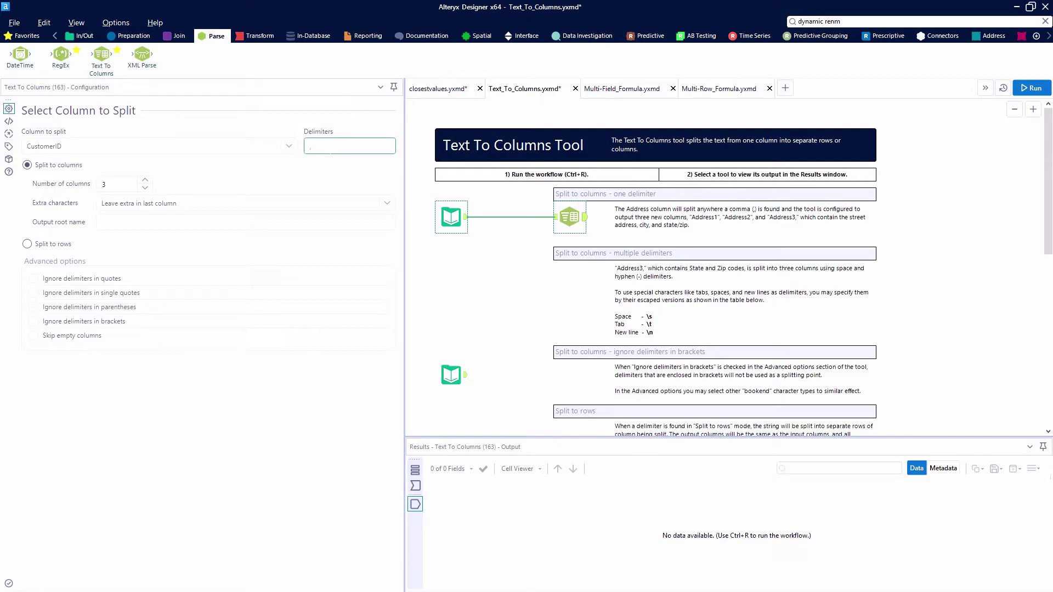
click(80, 145)
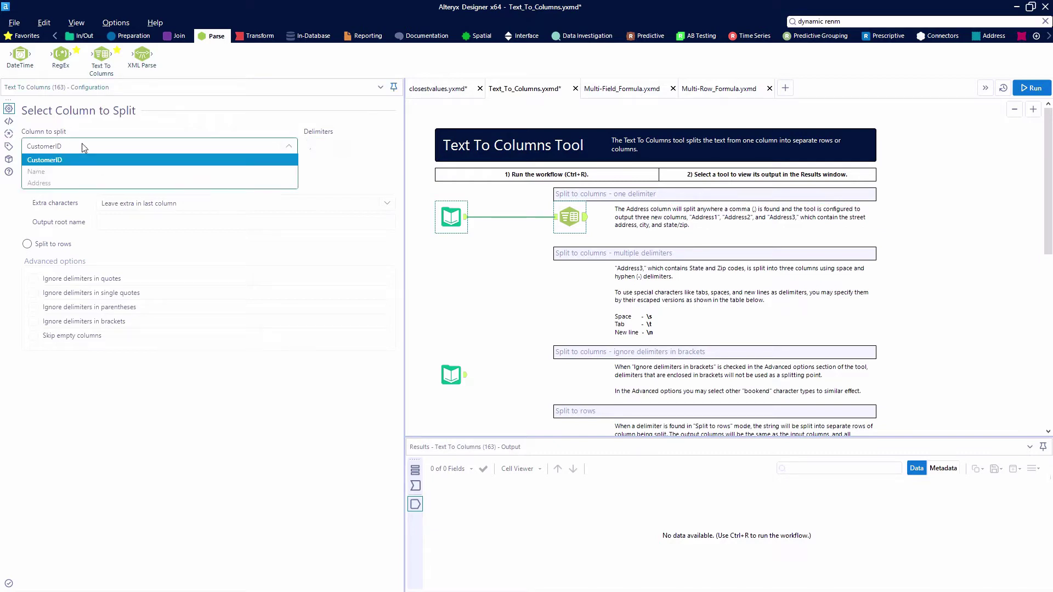
click(61, 184)
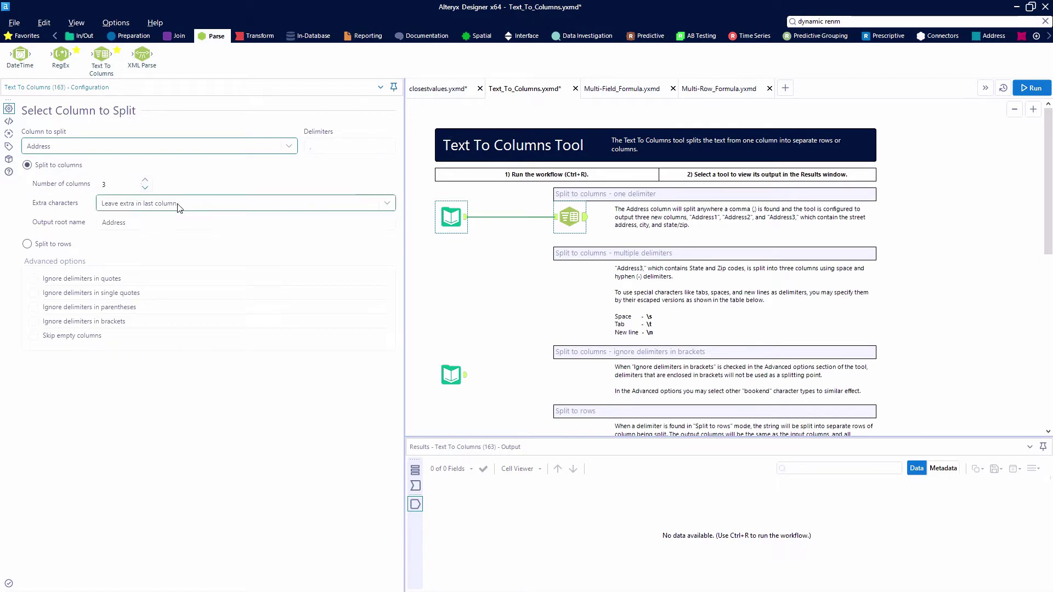
click(554, 217)
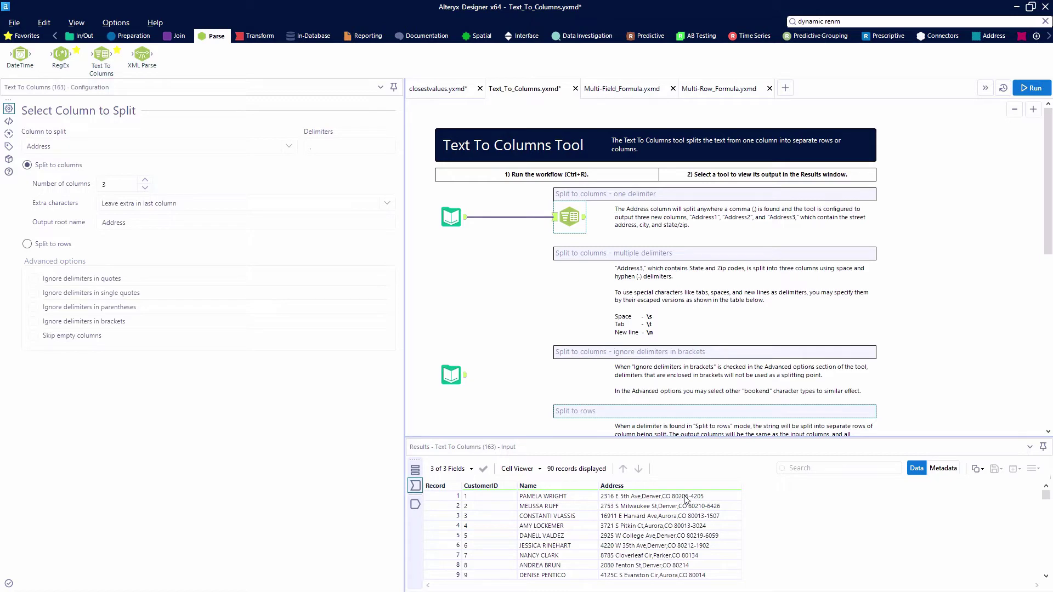
Run the workflow and check the Address1–Address3 output for the 90 records
click(1031, 88)
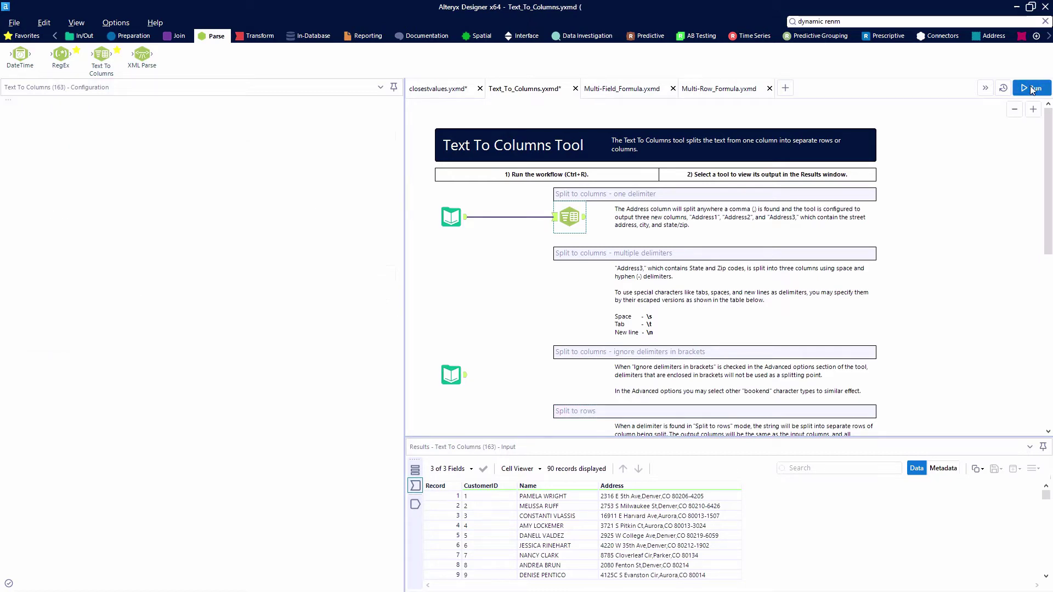
click(569, 216)
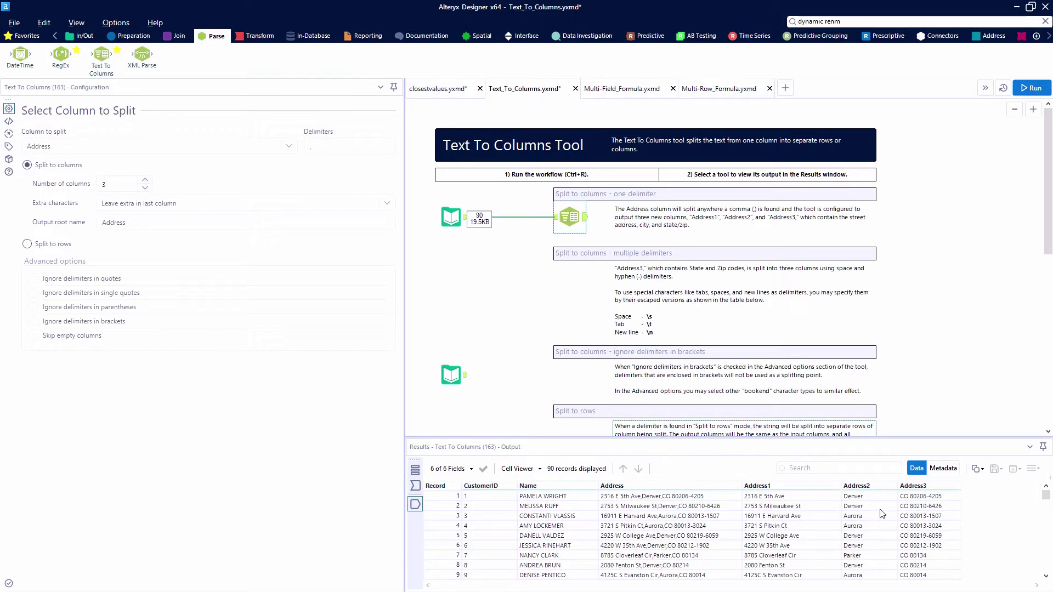
click(930, 497)
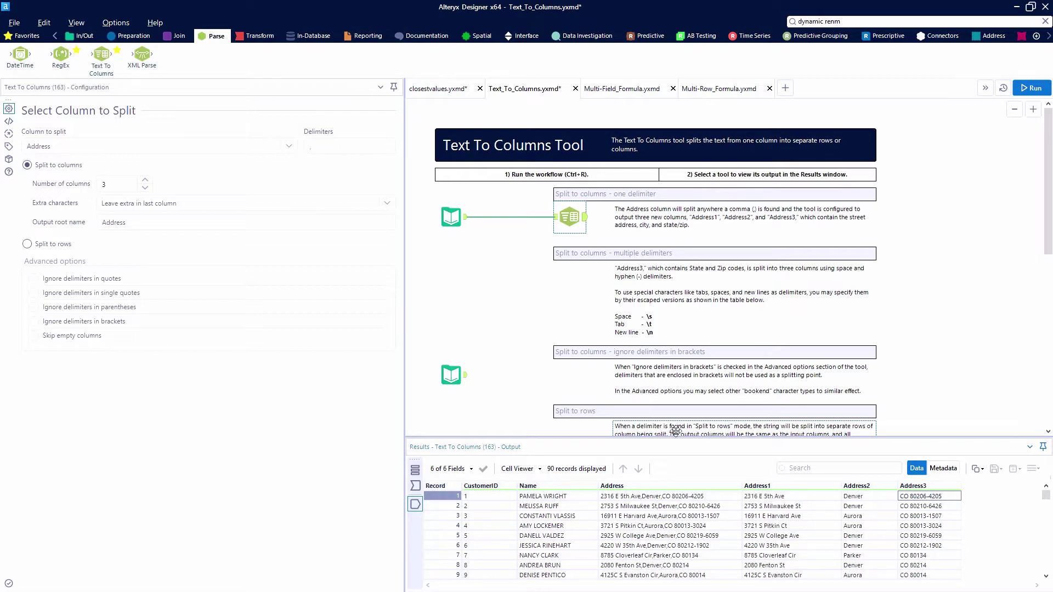
Add a second Text To Columns step fed by the first, splitting Address3 on \s- with root name Statezip
drag(101, 52, 575, 282)
drag(584, 217, 561, 296)
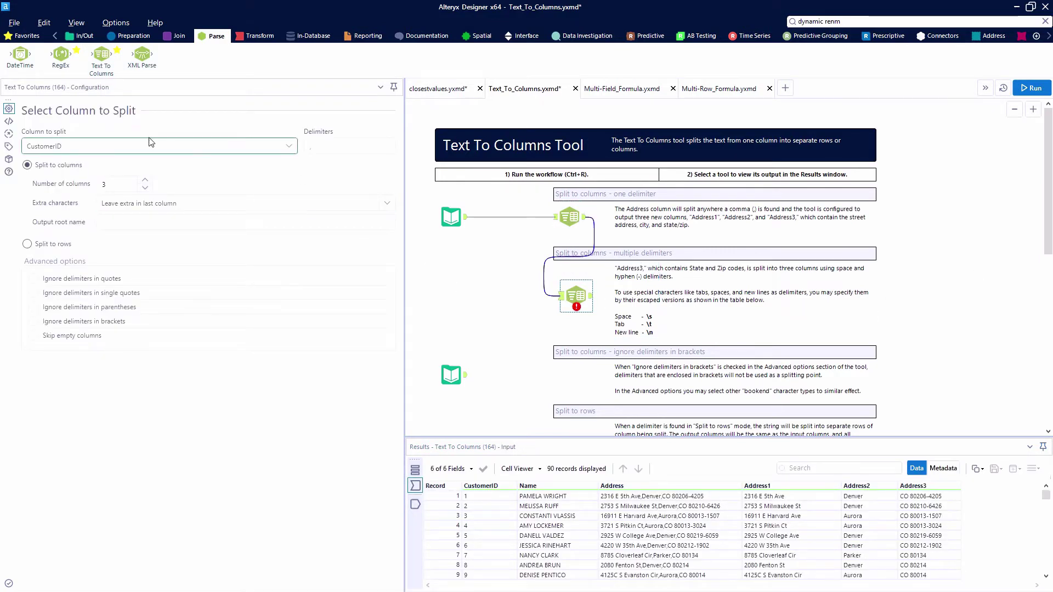
click(115, 152)
click(77, 207)
click(309, 146)
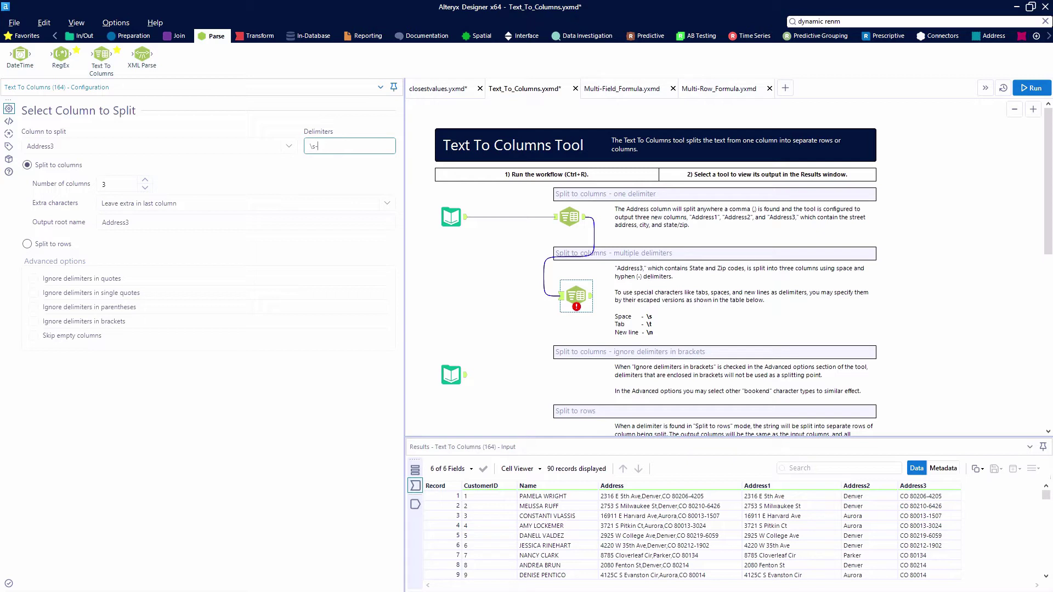
key(Tab)
key(Tab)
key(Tab)
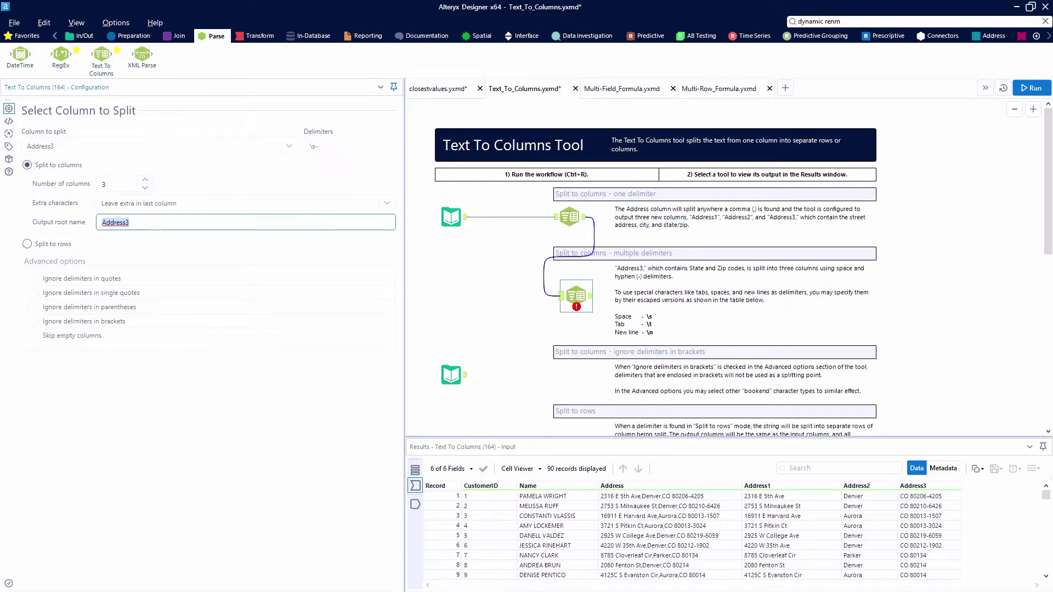
text(Statezip)
Run the workflow and check Statezip1–Statezip3, including record 7's null Statezip3
click(1031, 88)
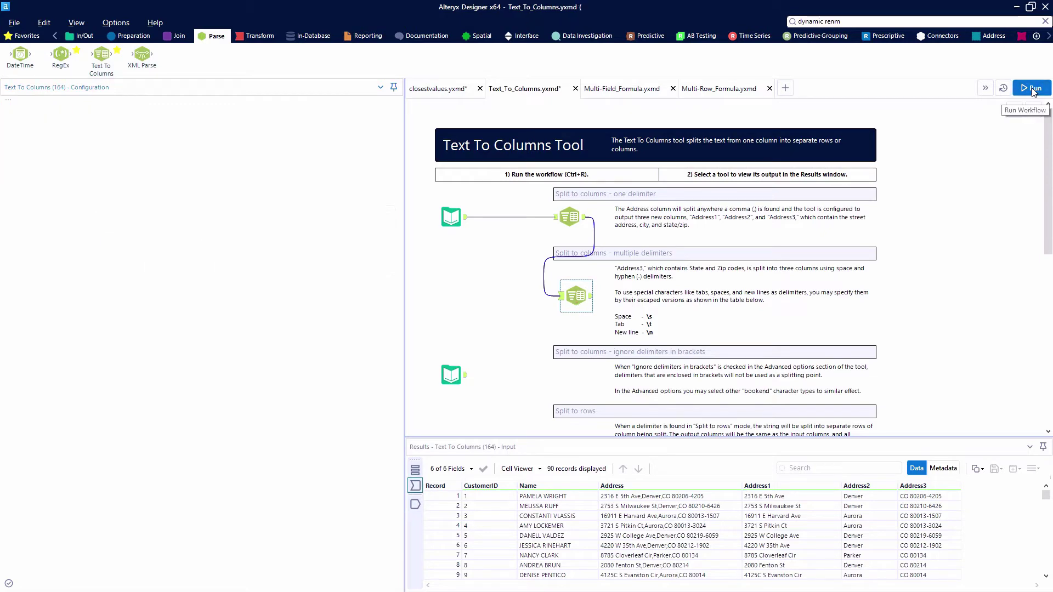
click(575, 297)
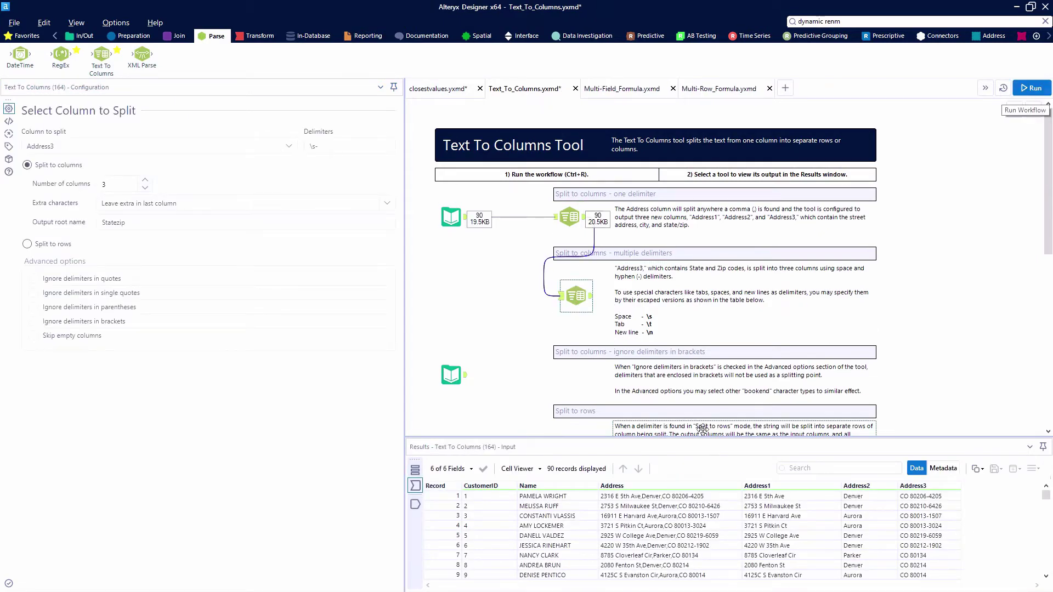
click(591, 296)
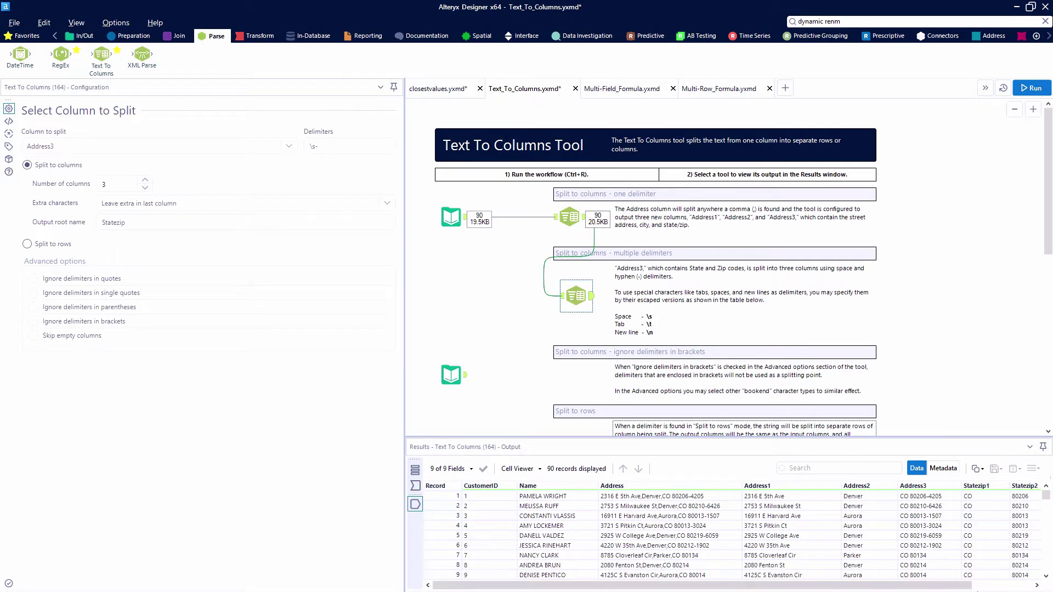
drag(933, 587, 1010, 587)
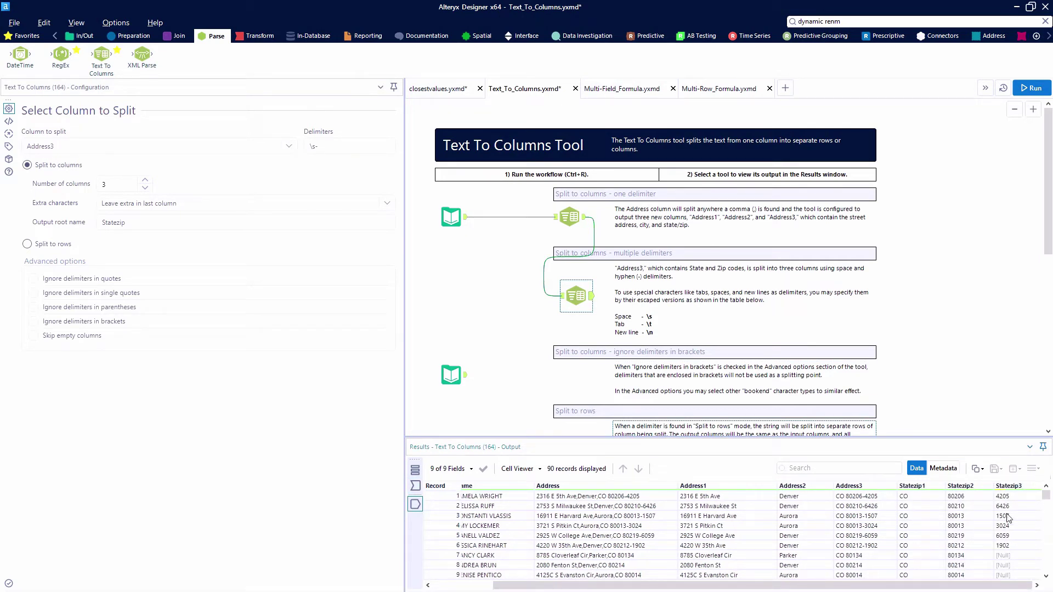
click(1011, 556)
click(325, 146)
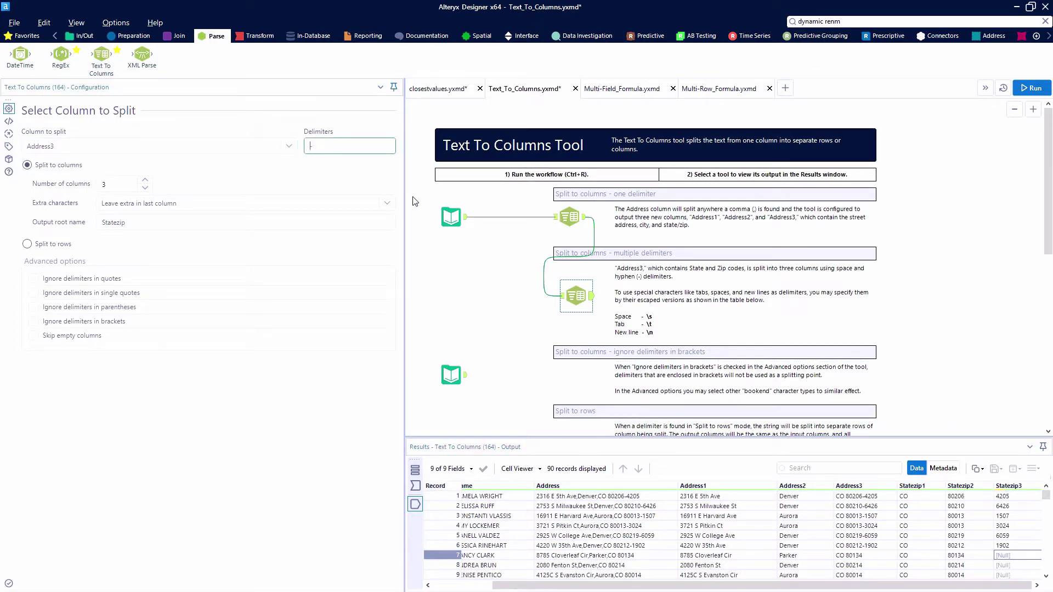
text(-)
click(1020, 86)
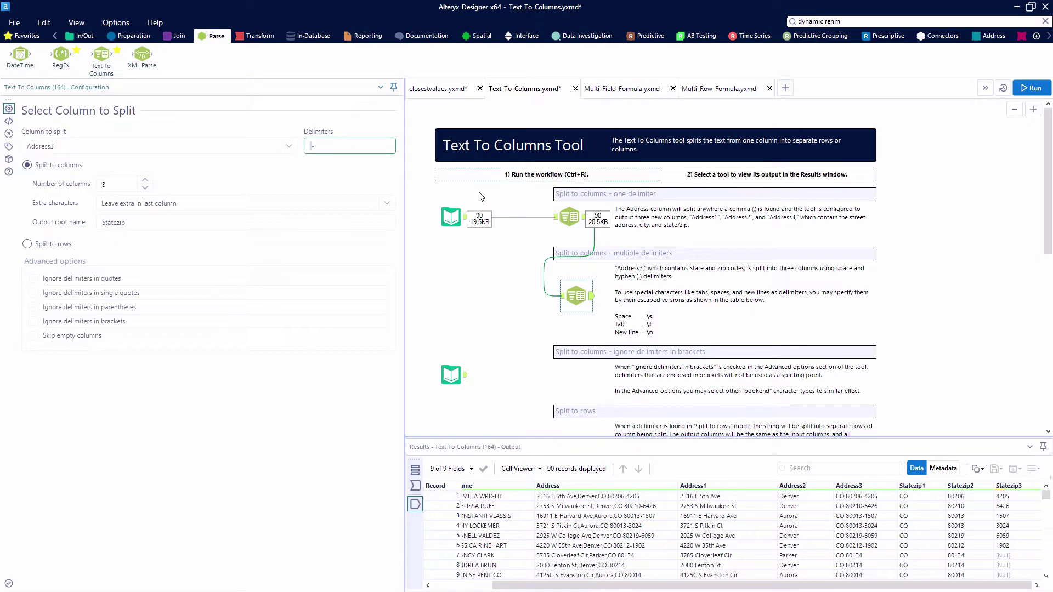
click(1031, 87)
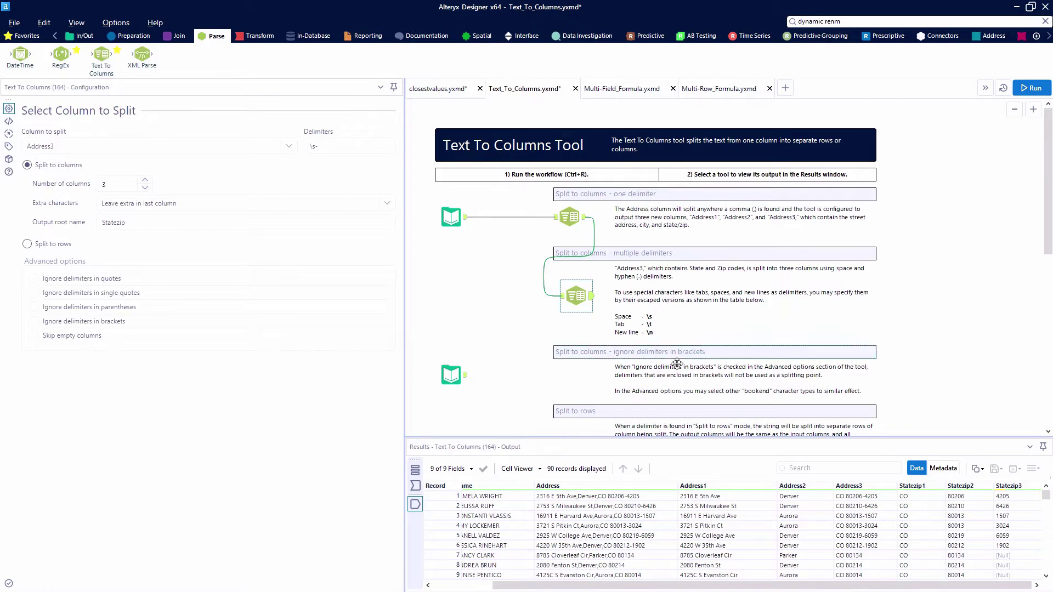
click(452, 375)
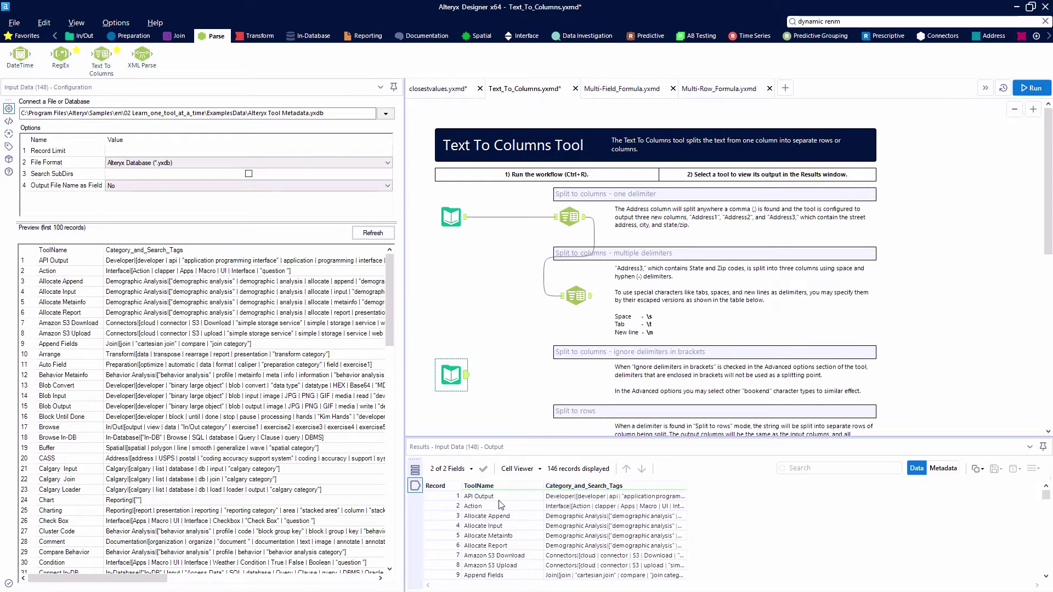
scroll(501, 505, down, 8)
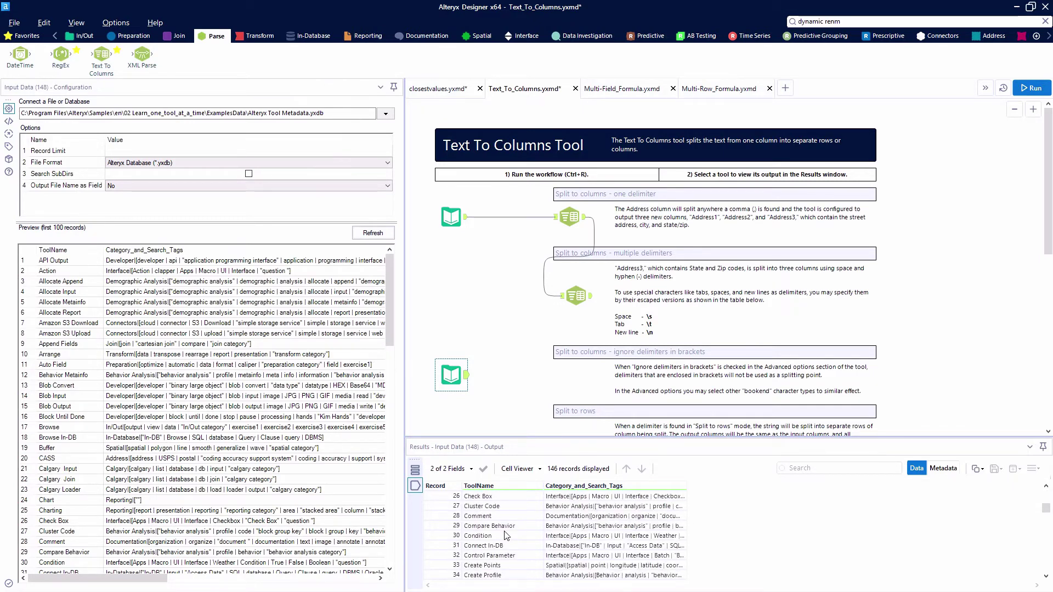
scroll(516, 540, down, 4)
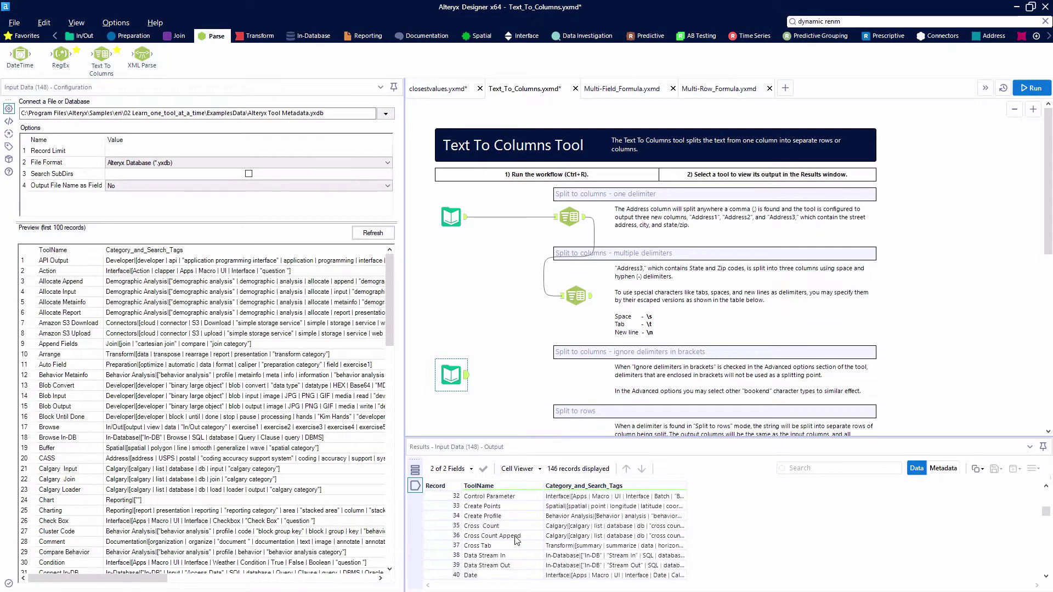
scroll(516, 540, up, 11)
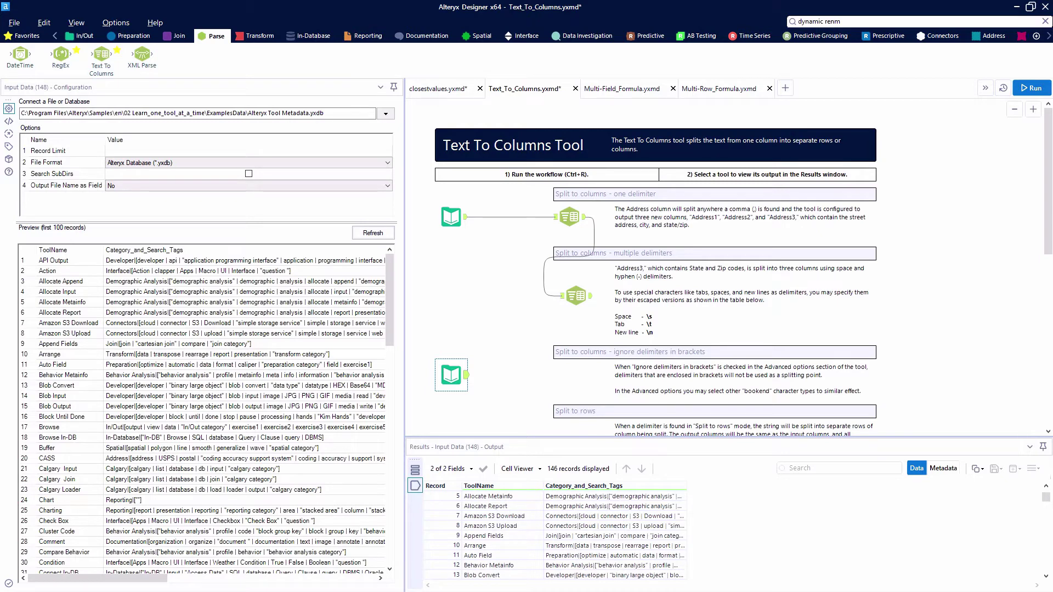
Add a Text To Columns step splitting Category_and_Search_Tags at | into 2 columns, ignoring bracketed delimiters
drag(101, 56, 574, 375)
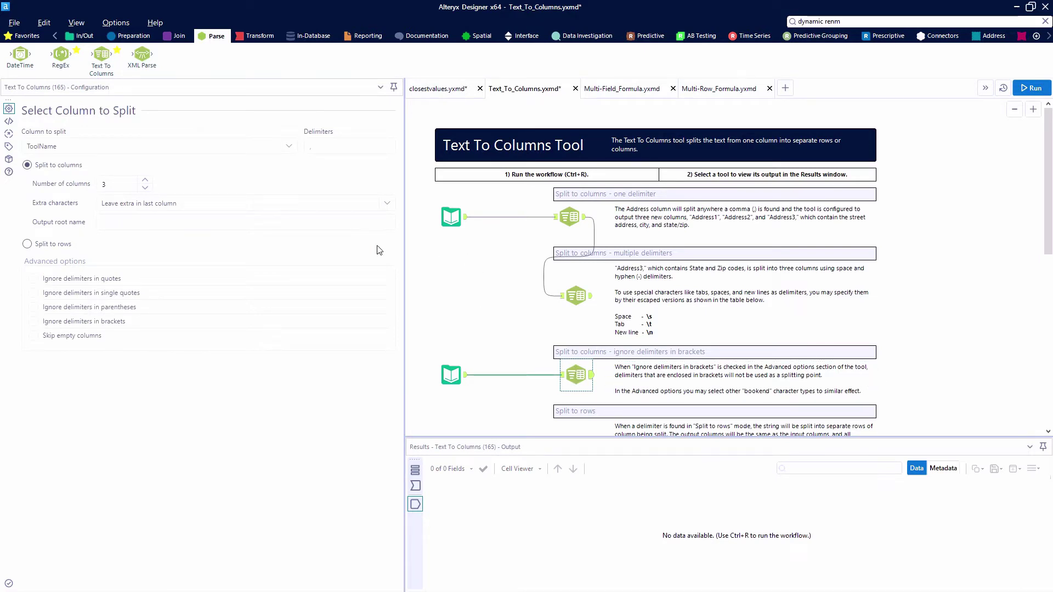
click(338, 146)
click(285, 147)
click(234, 176)
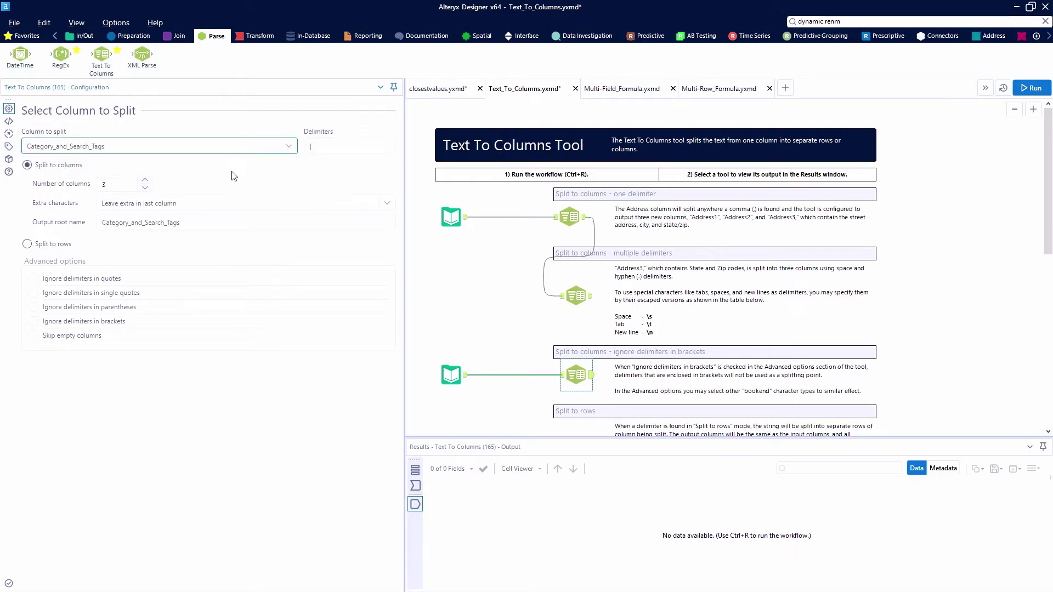
click(145, 188)
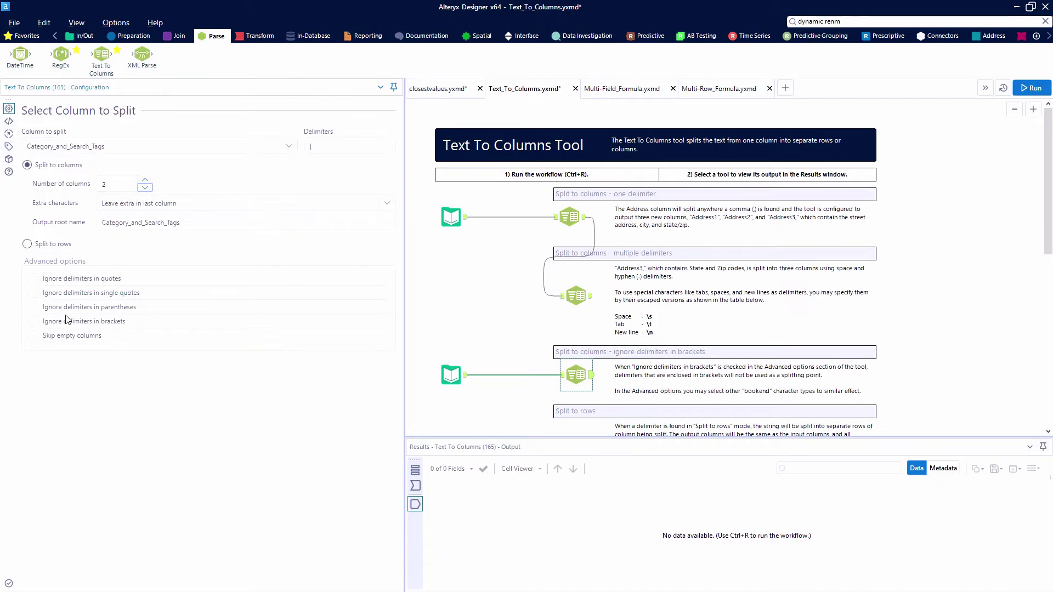
click(34, 321)
click(561, 375)
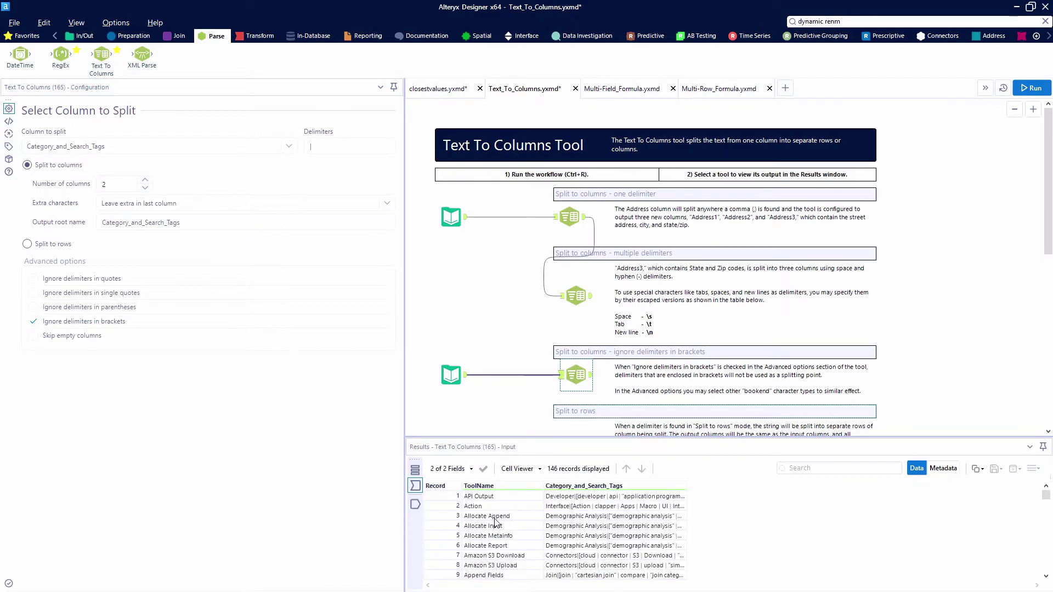
click(609, 526)
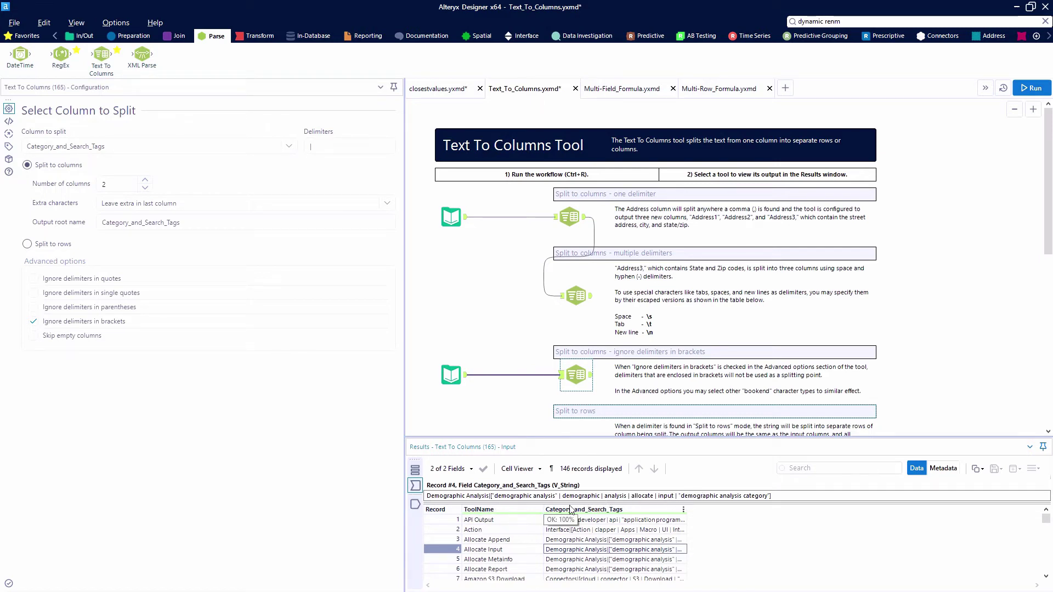
Run the workflow and review the Category_and_Search_Tags2 values in the output
click(1031, 88)
click(591, 375)
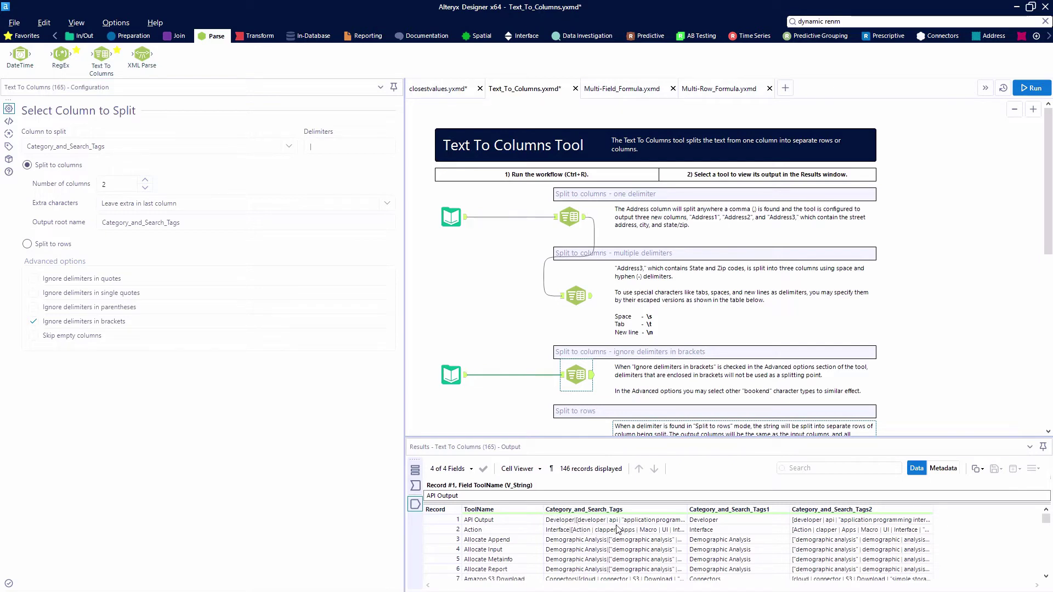
click(843, 521)
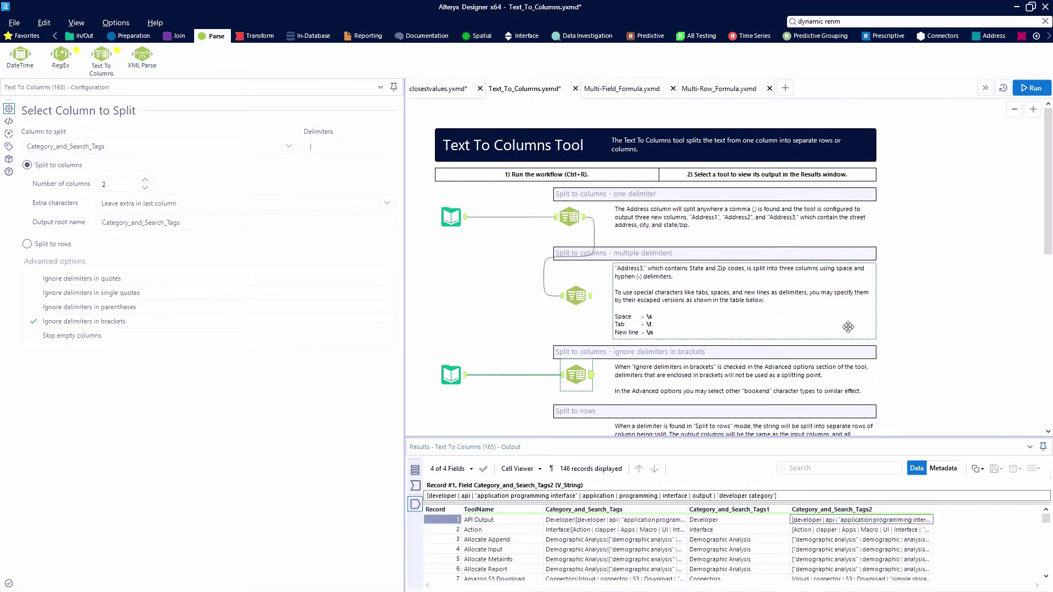
scroll(895, 369, down, 3)
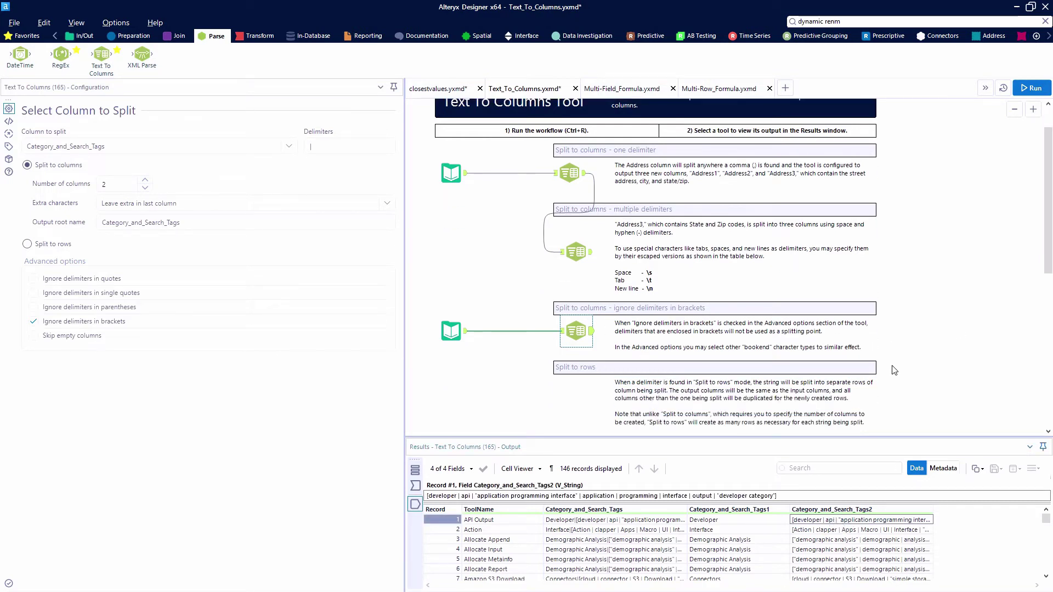
scroll(894, 370, down, 1)
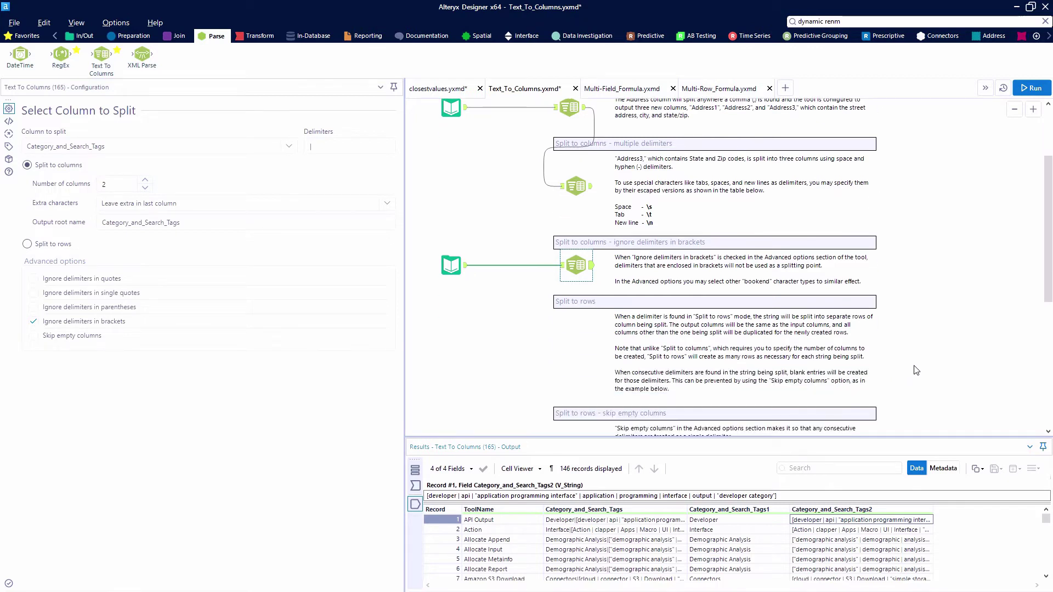
scroll(853, 556, down, 1)
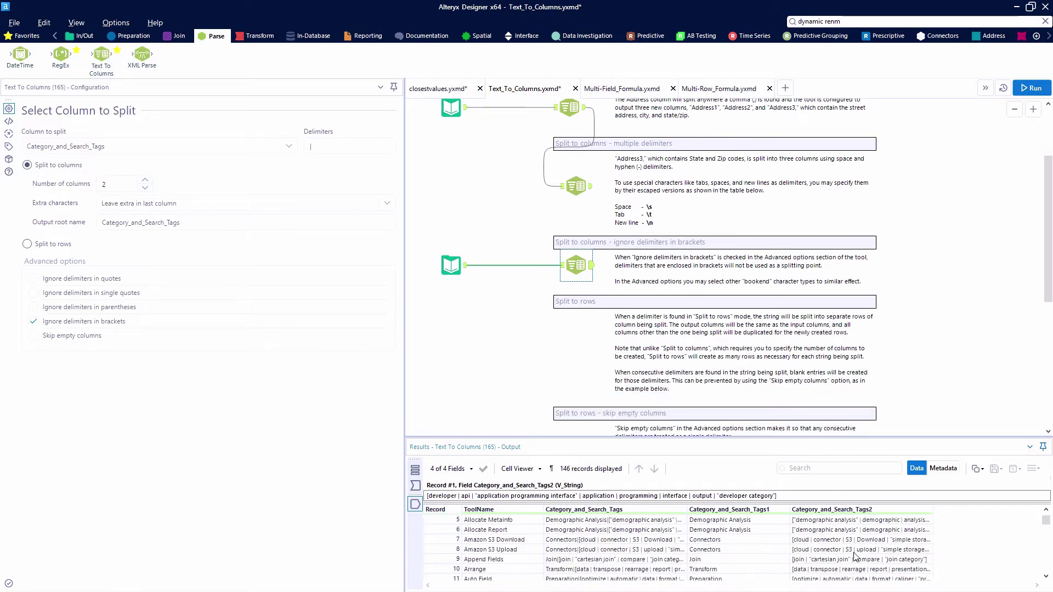
scroll(854, 547, up, 1)
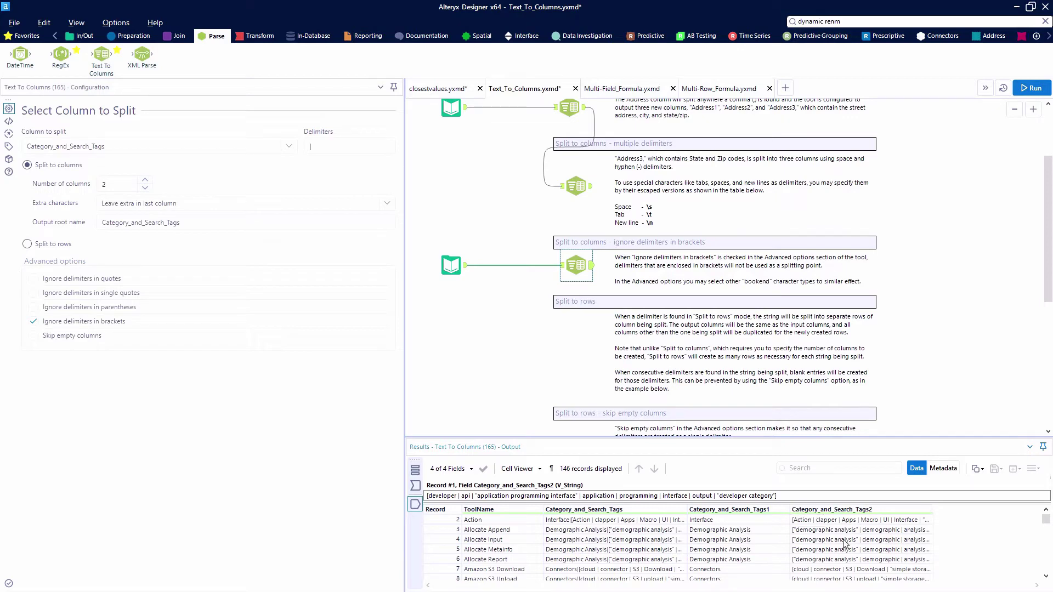
click(452, 266)
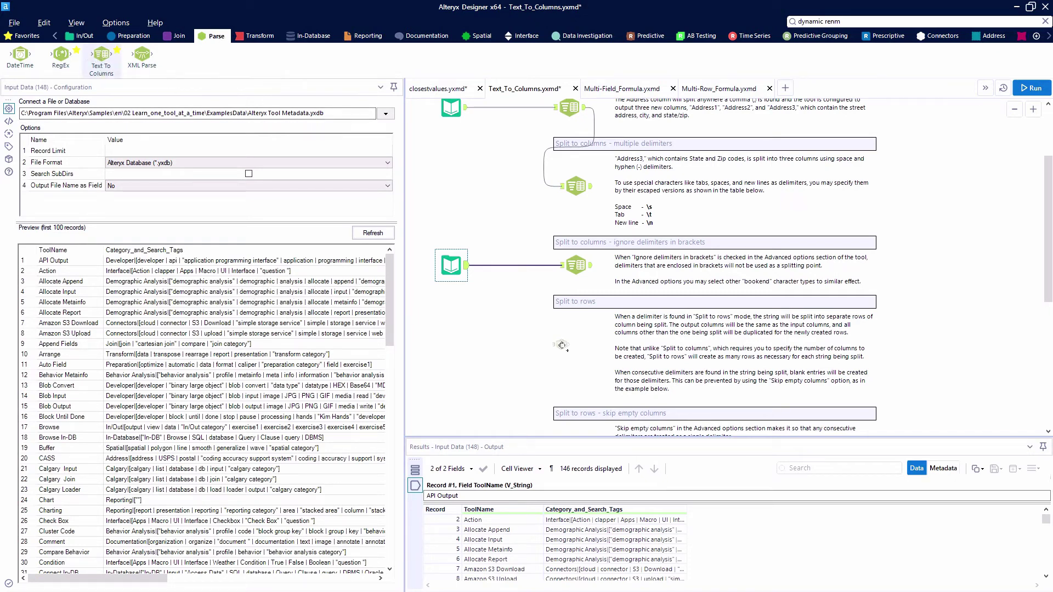
Add a split-to-rows Text To Columns step on Category_and_Search_Tags2 at spaces, ignoring quoted delimiters
drag(568, 346, 570, 349)
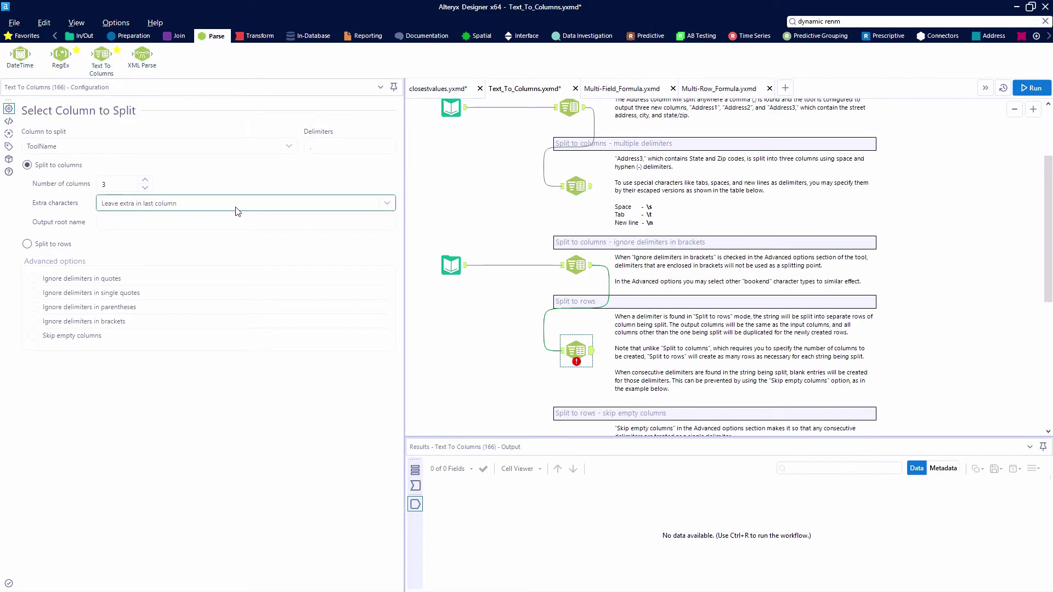
click(148, 145)
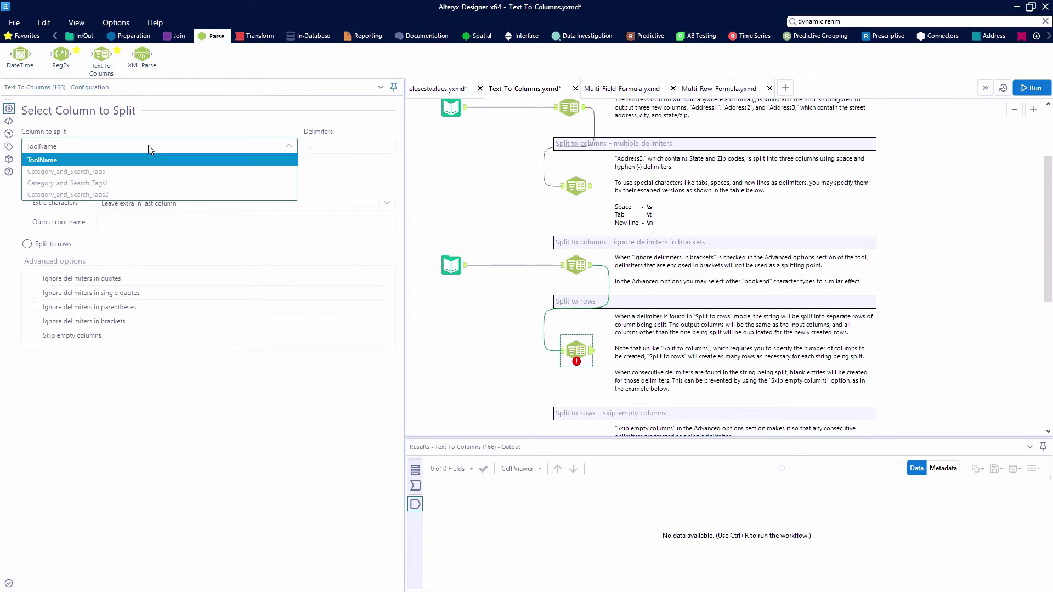
click(114, 195)
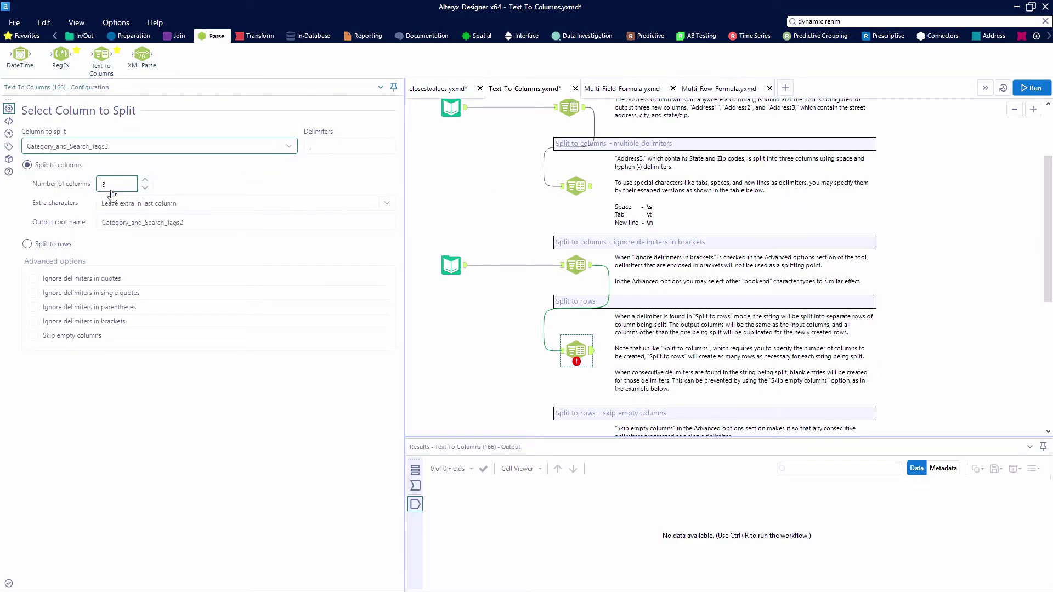
click(27, 244)
click(331, 146)
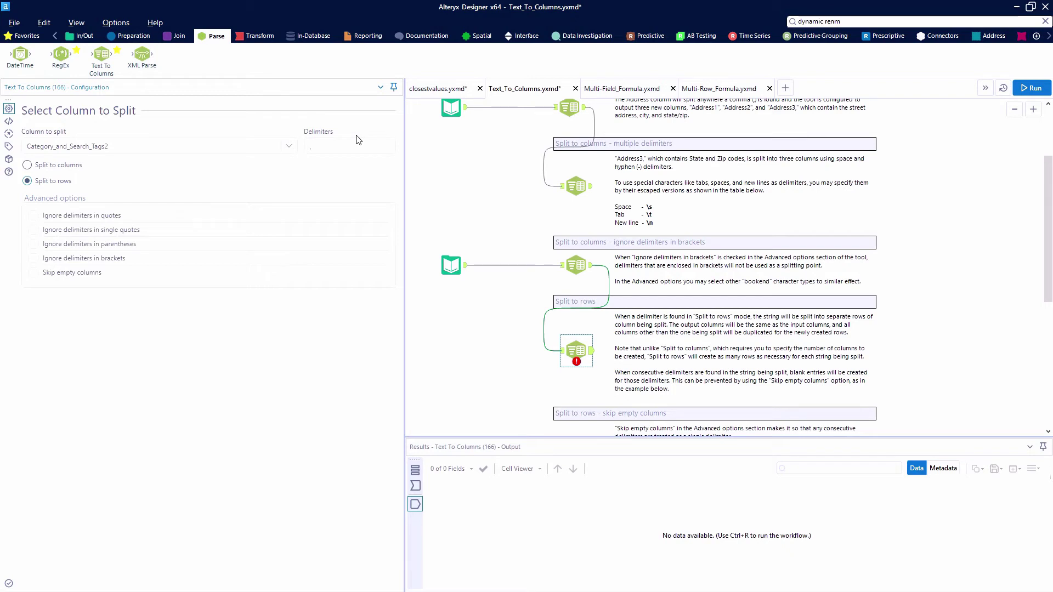
click(343, 148)
text(\s[)
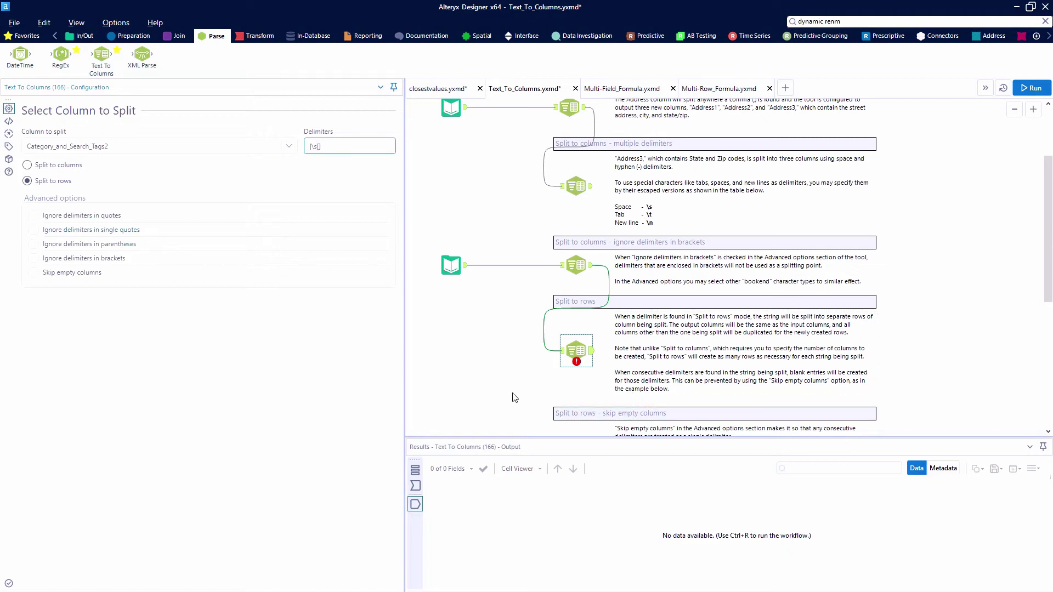
click(33, 218)
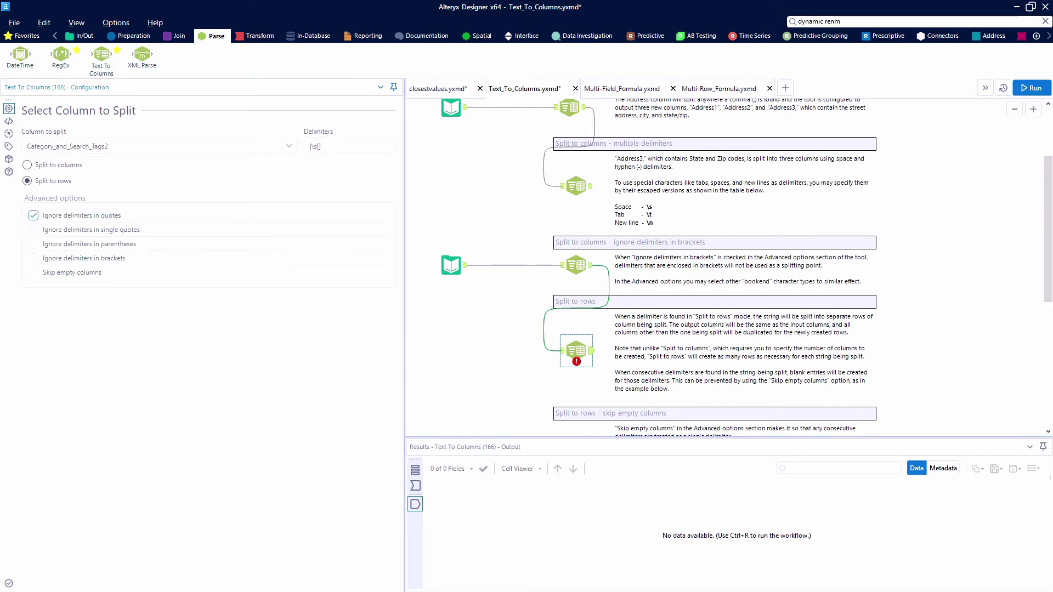
Run the workflow and review the 6,397 split-to-rows records
click(1031, 88)
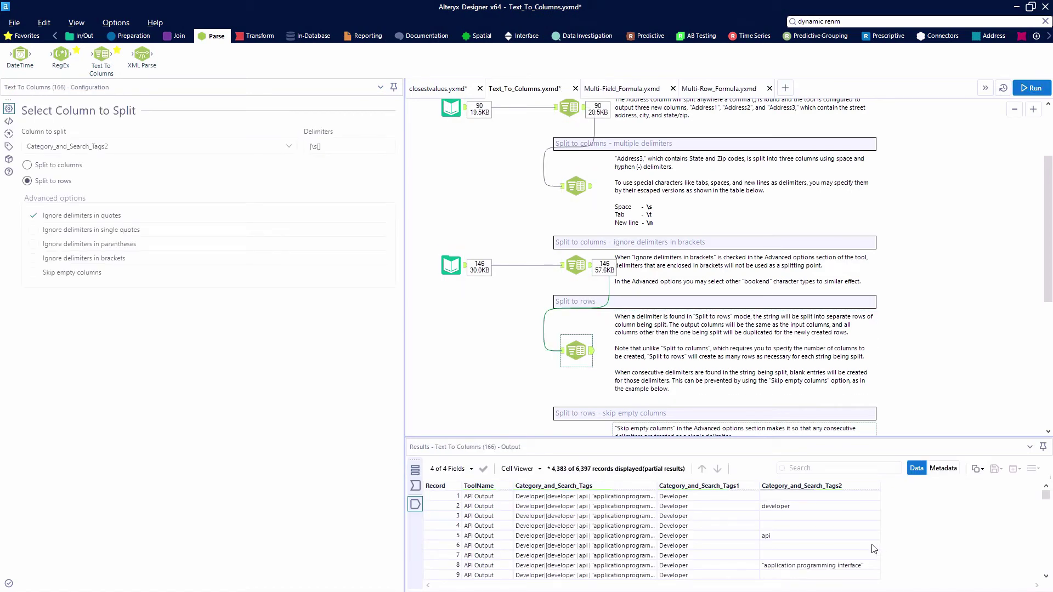
scroll(863, 564, down, 2)
scroll(862, 563, down, 6)
scroll(863, 564, up, 7)
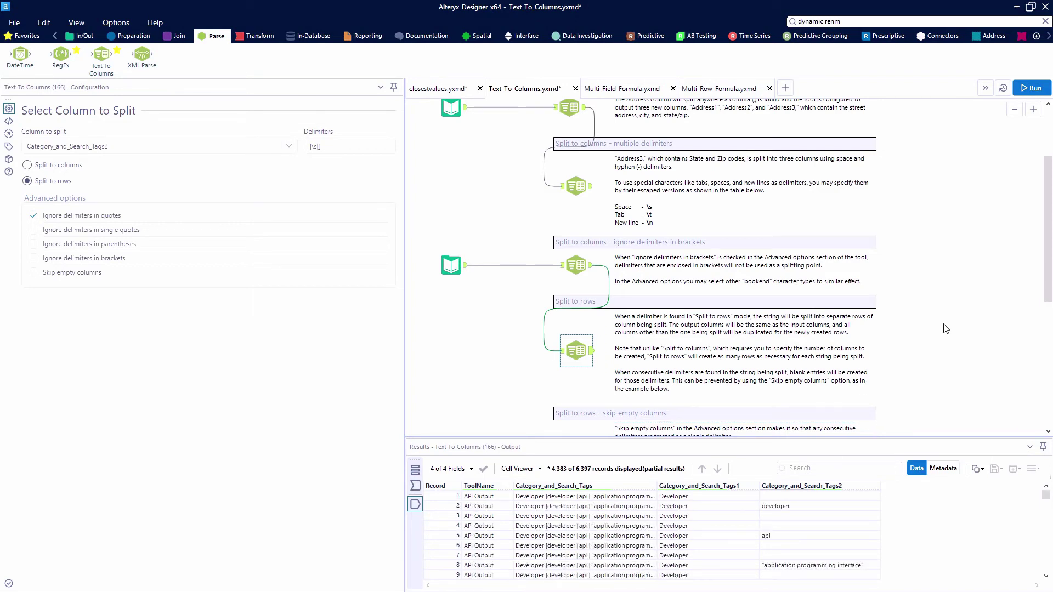
scroll(946, 328, down, 2)
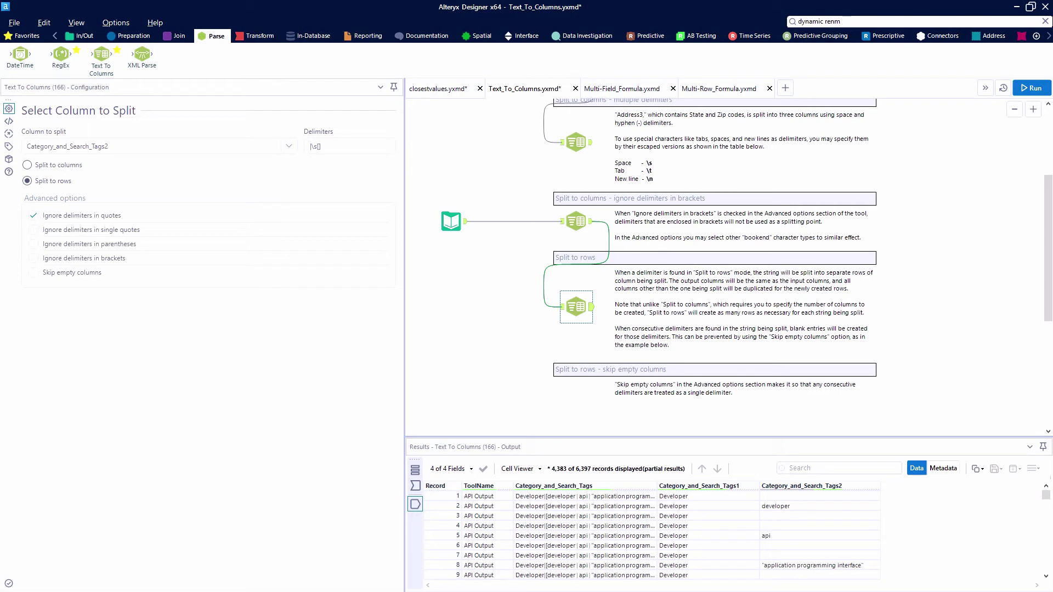
Paste a copy of the split-to-rows tool, connect it to the upper split, and enable Skip empty columns
right_click(574, 308)
click(620, 328)
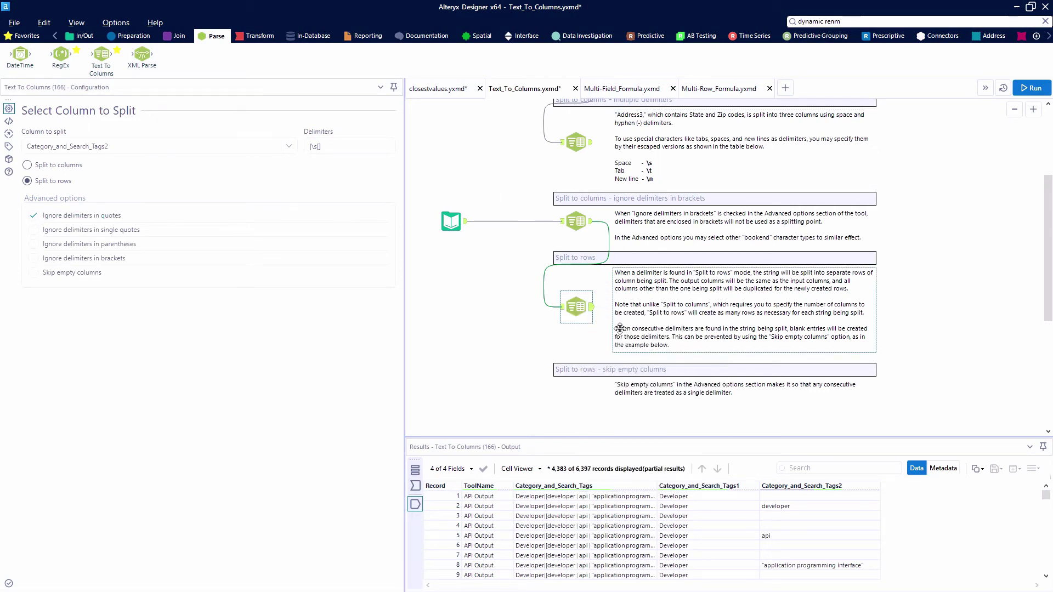
right_click(573, 400)
click(587, 406)
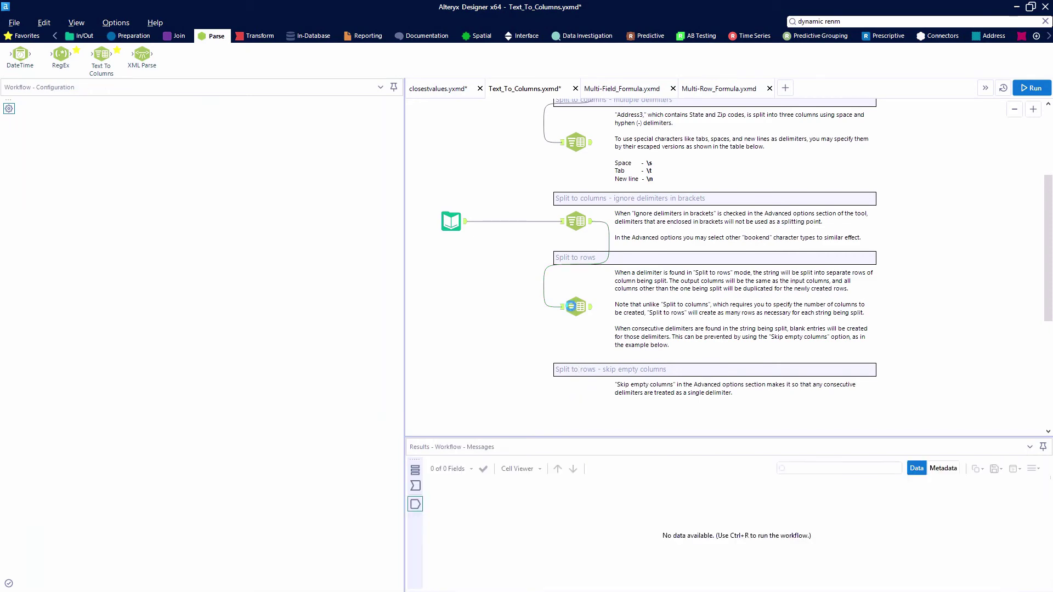
drag(592, 221, 576, 412)
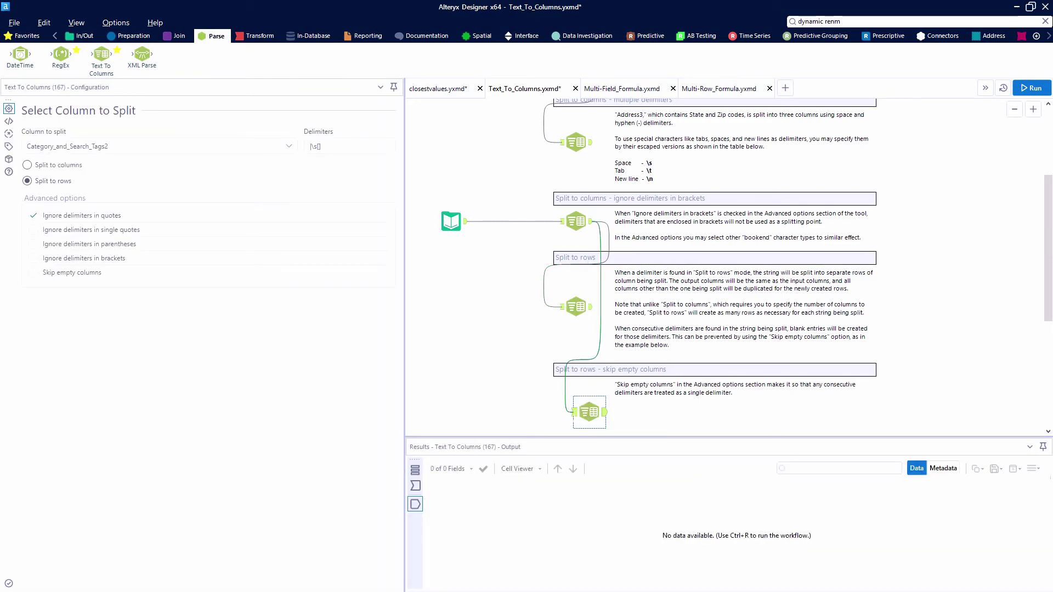
click(34, 273)
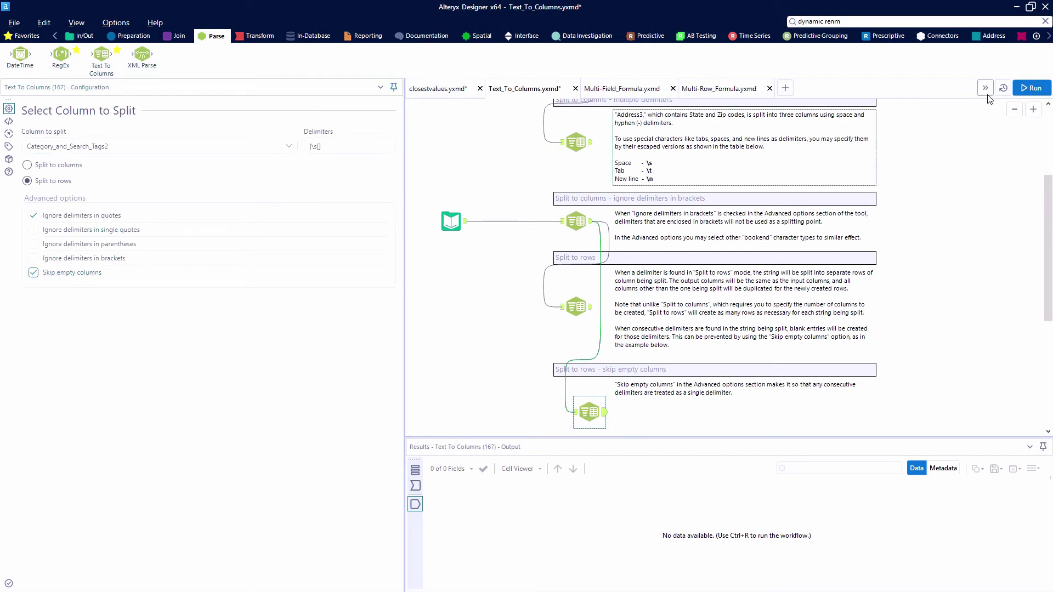
Run the workflow, review the 2,181 search-tag records, and display the Manager/State input data
click(1031, 87)
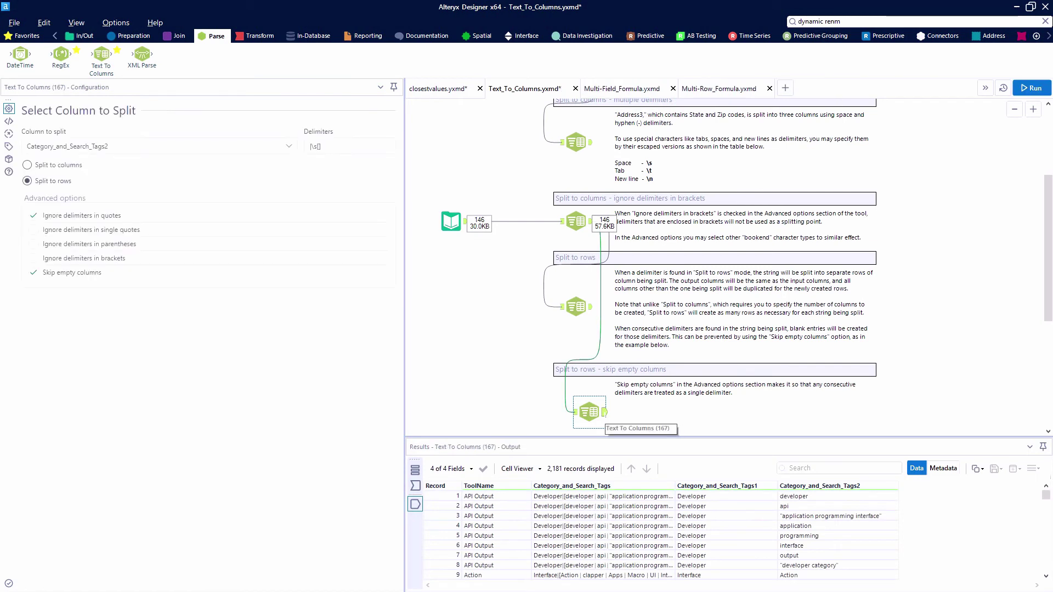
scroll(823, 543, down, 5)
scroll(822, 543, up, 5)
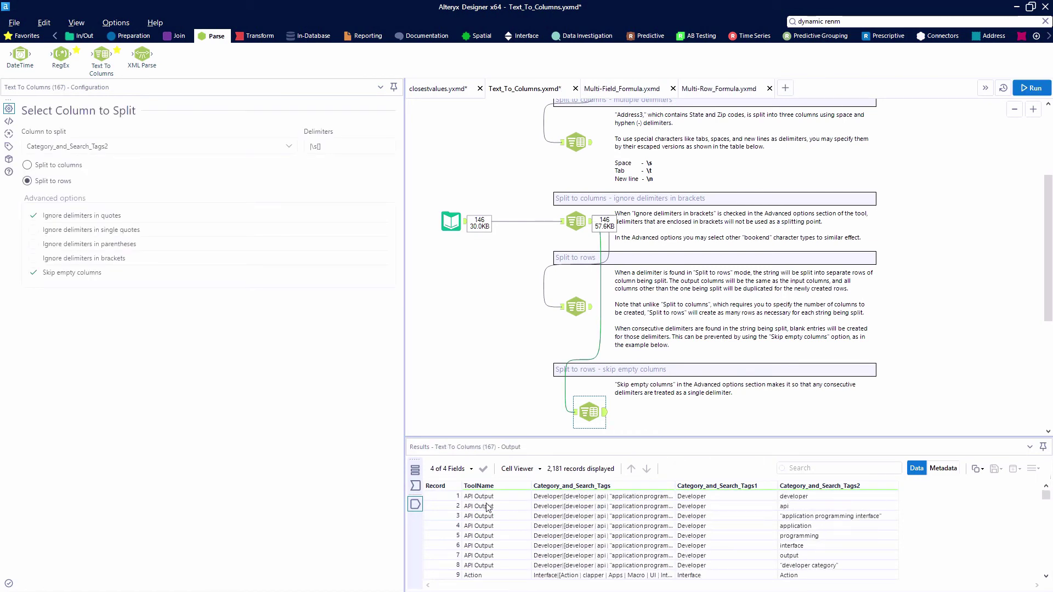
drag(488, 505, 508, 568)
scroll(738, 531, down, 1)
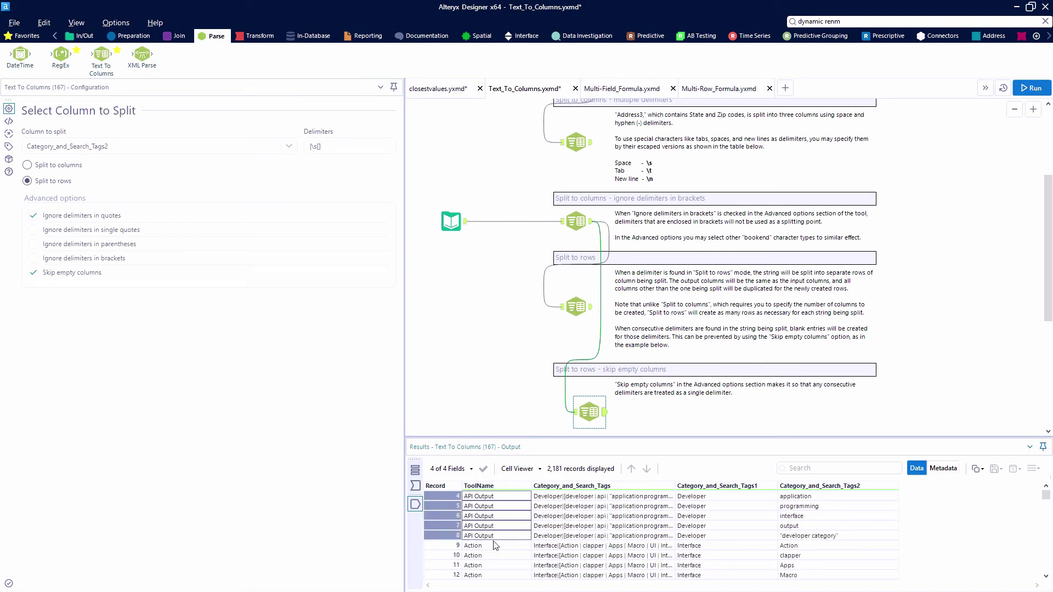
scroll(491, 538, down, 2)
scroll(496, 553, down, 8)
scroll(540, 573, down, 5)
scroll(538, 565, down, 4)
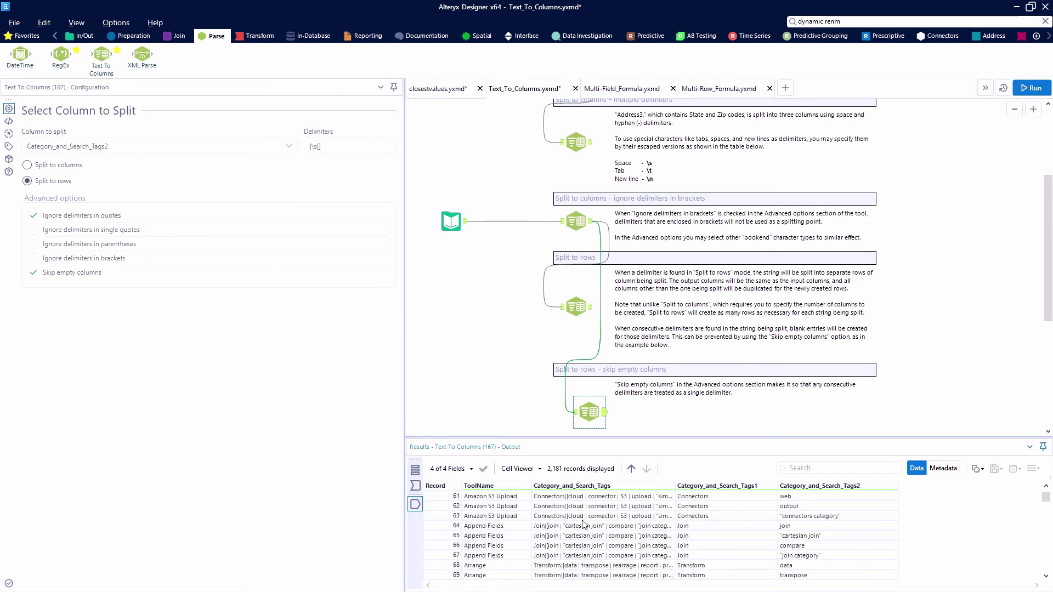
scroll(658, 335, down, 2)
click(460, 365)
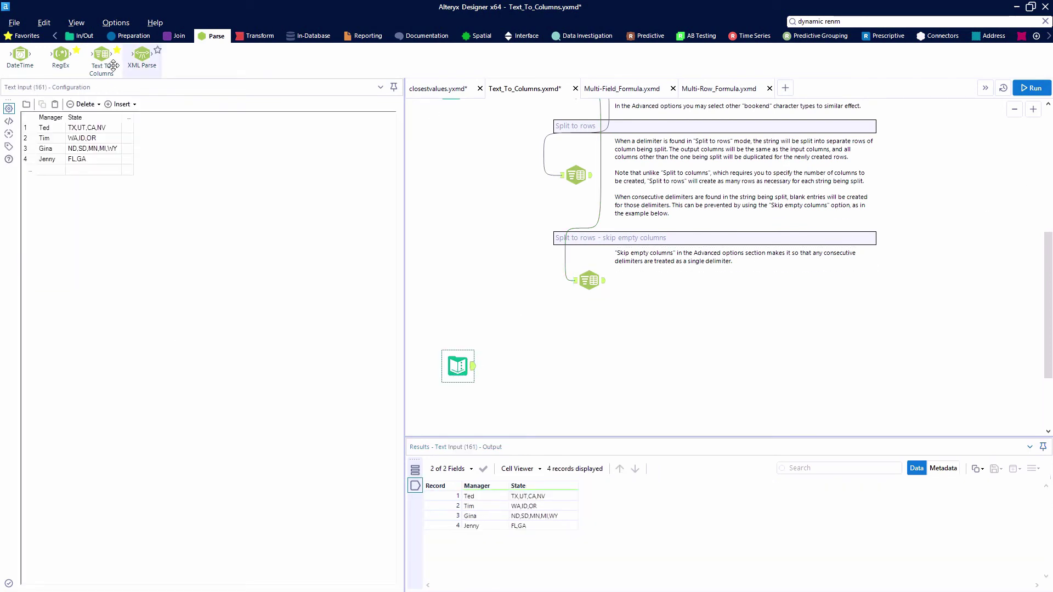
Add a Text To Columns step after the manager input, splitting State into rows
drag(102, 55, 540, 368)
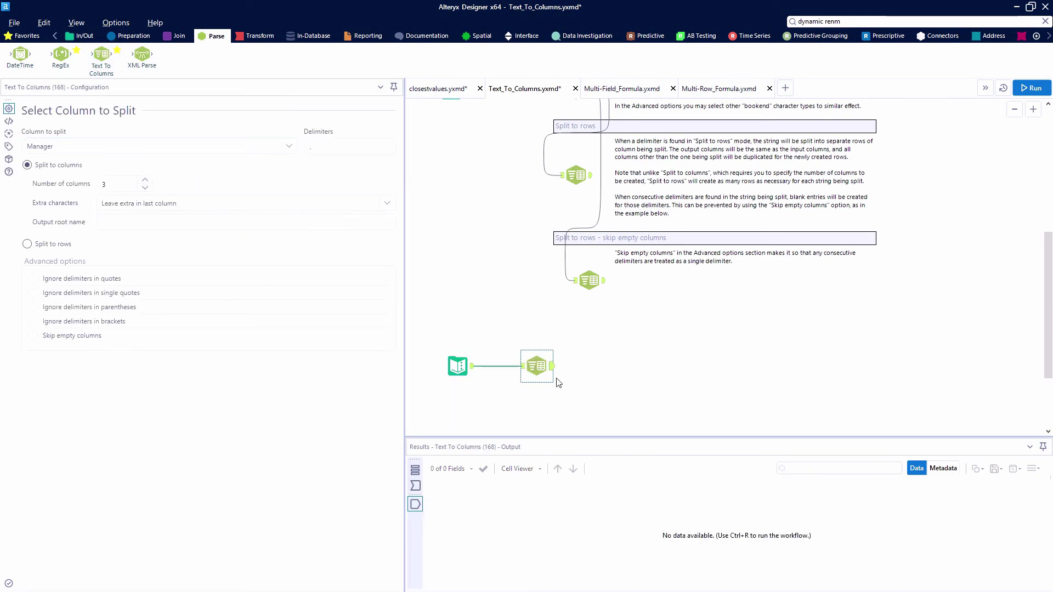
click(522, 366)
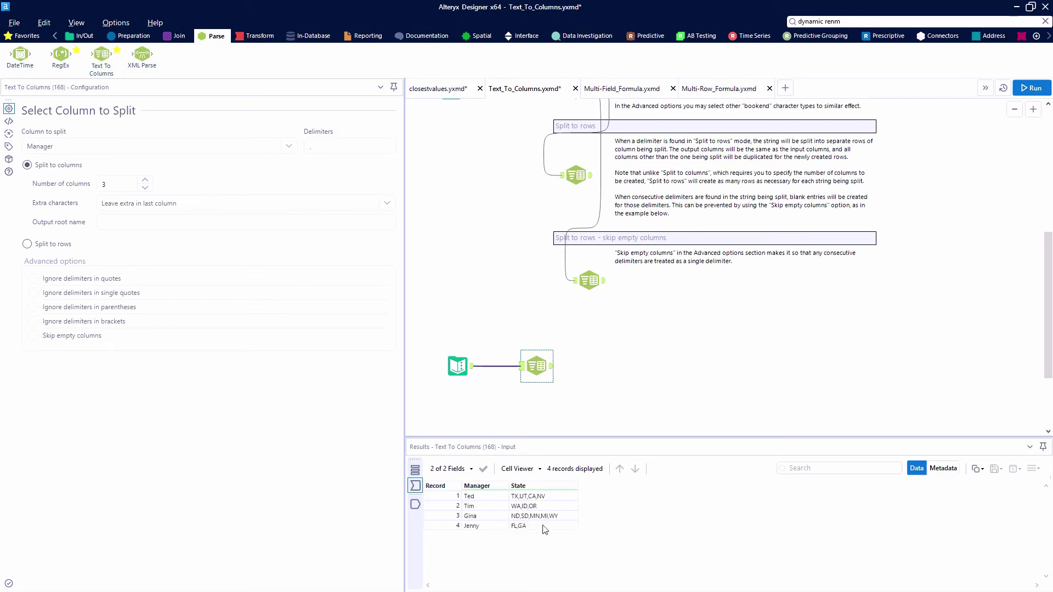
click(176, 148)
click(115, 172)
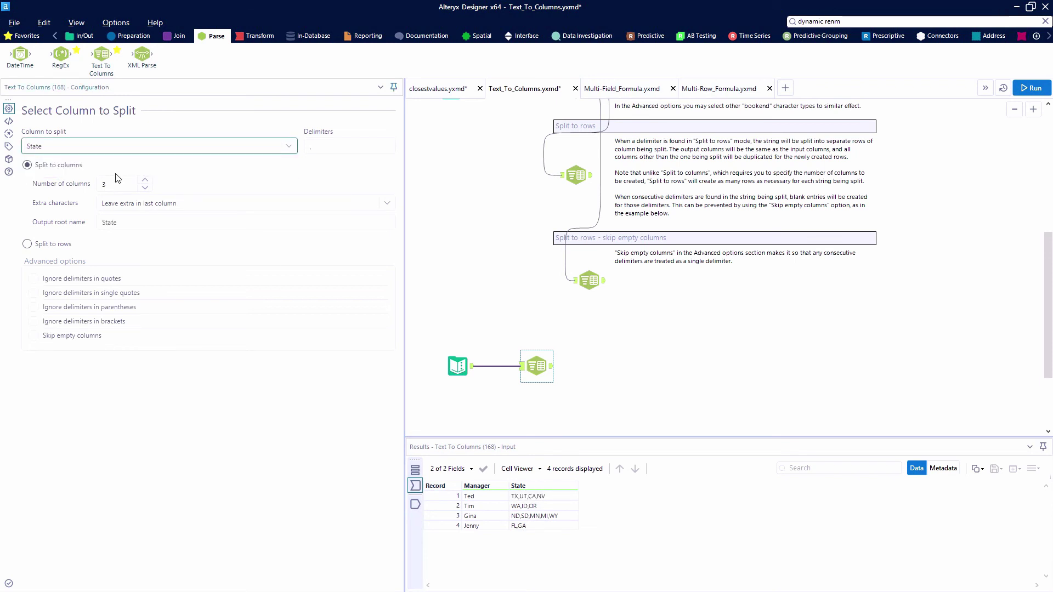
click(43, 250)
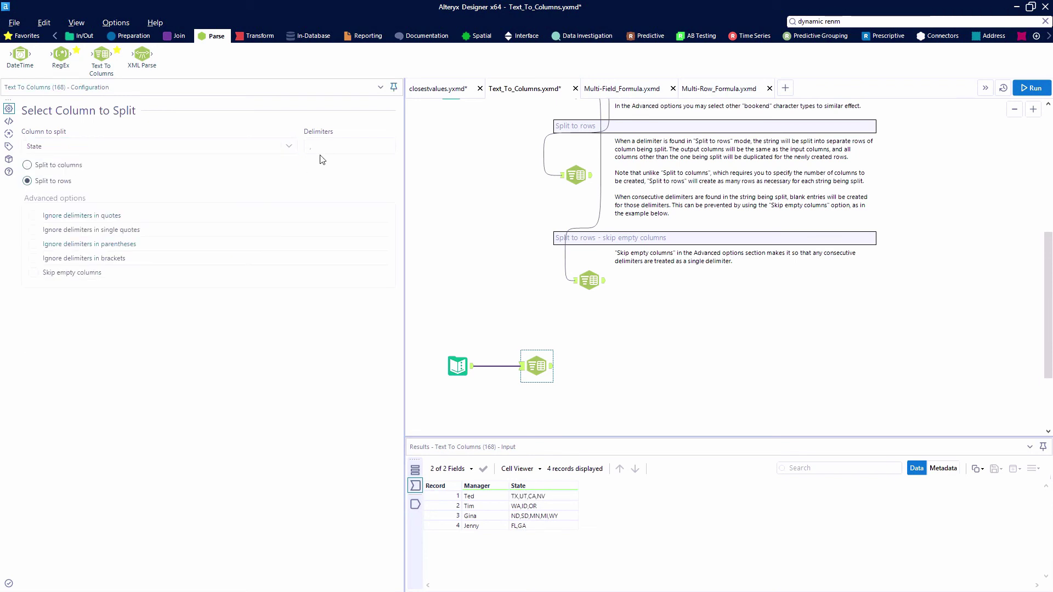
Run the workflow and review the 14 Manager–State output records
click(1032, 87)
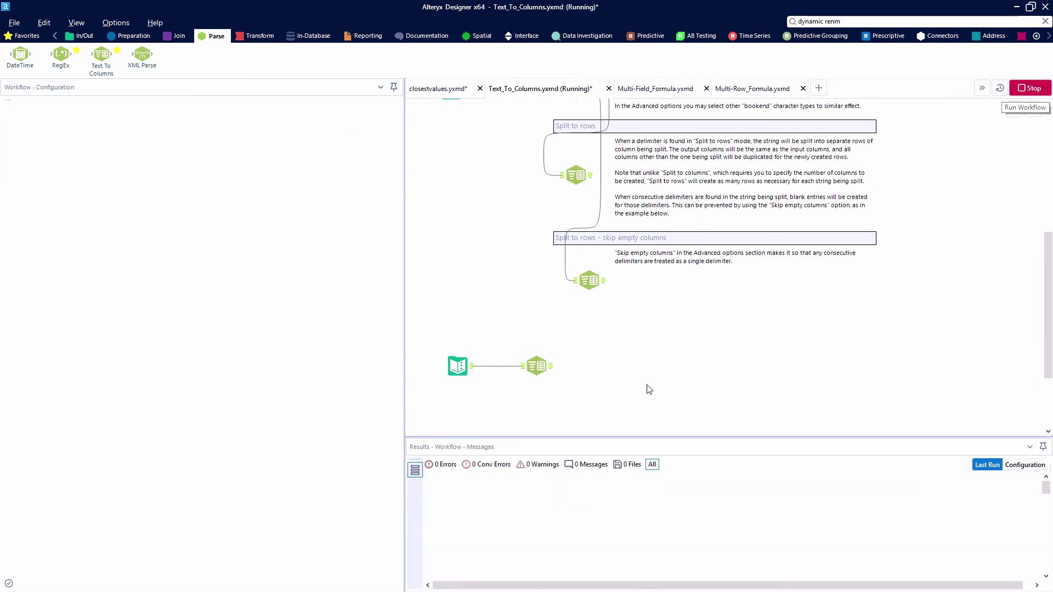
click(550, 367)
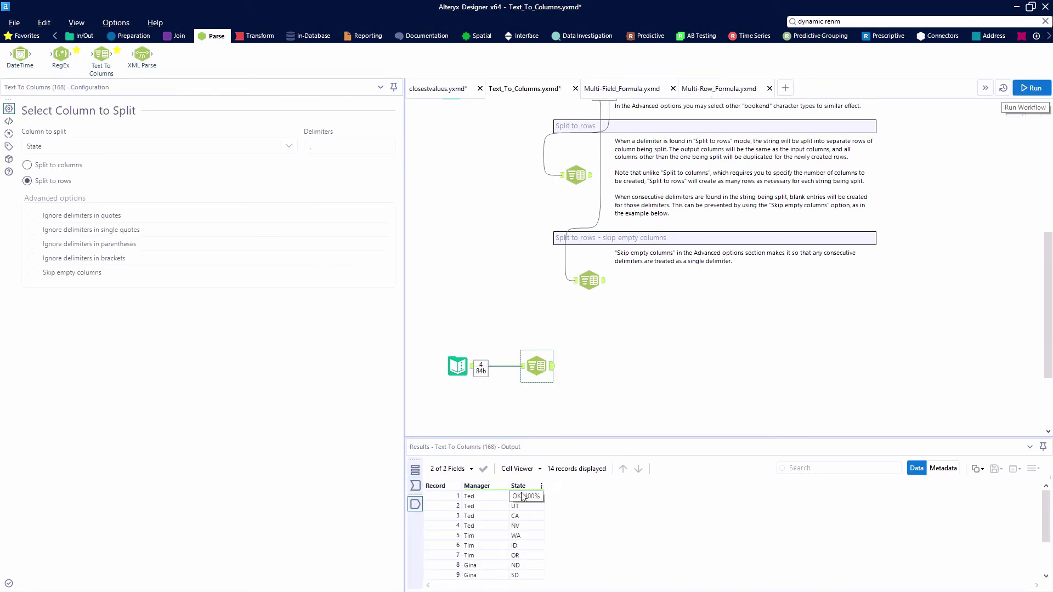
scroll(525, 535, down, 2)
scroll(525, 535, down, 1)
scroll(525, 534, up, 3)
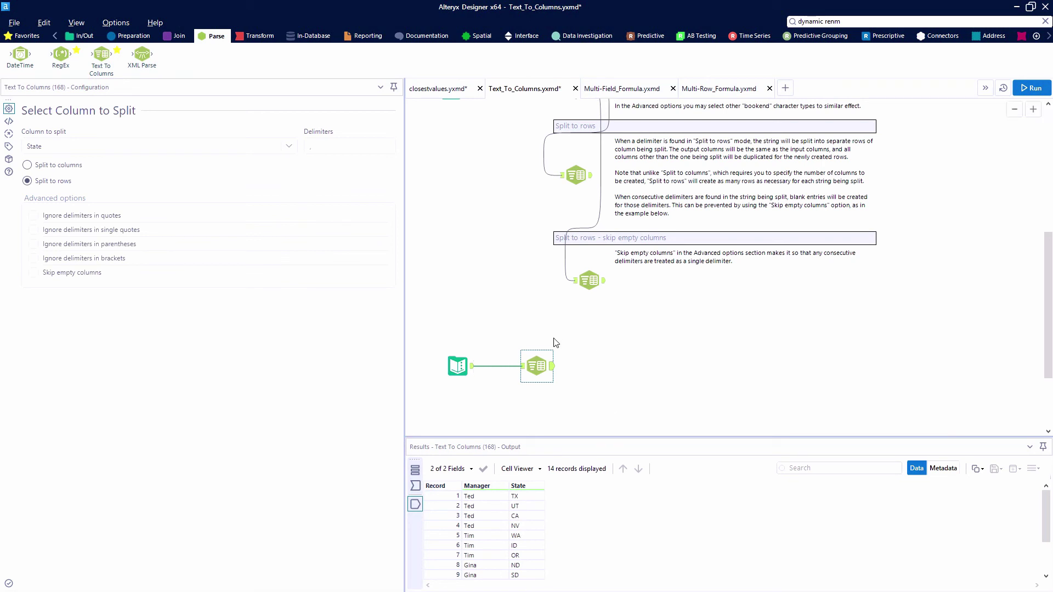
Add a Summarize step grouping by Manager with Count of State, and run it for counts 5, 2, 4, 3
click(257, 36)
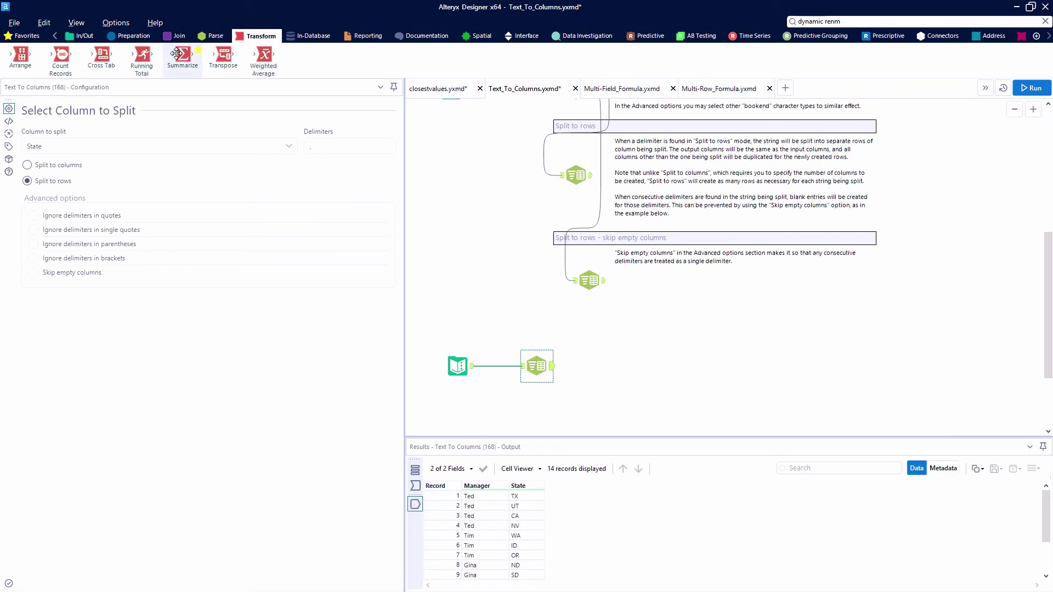
drag(183, 55, 596, 366)
click(203, 331)
click(201, 346)
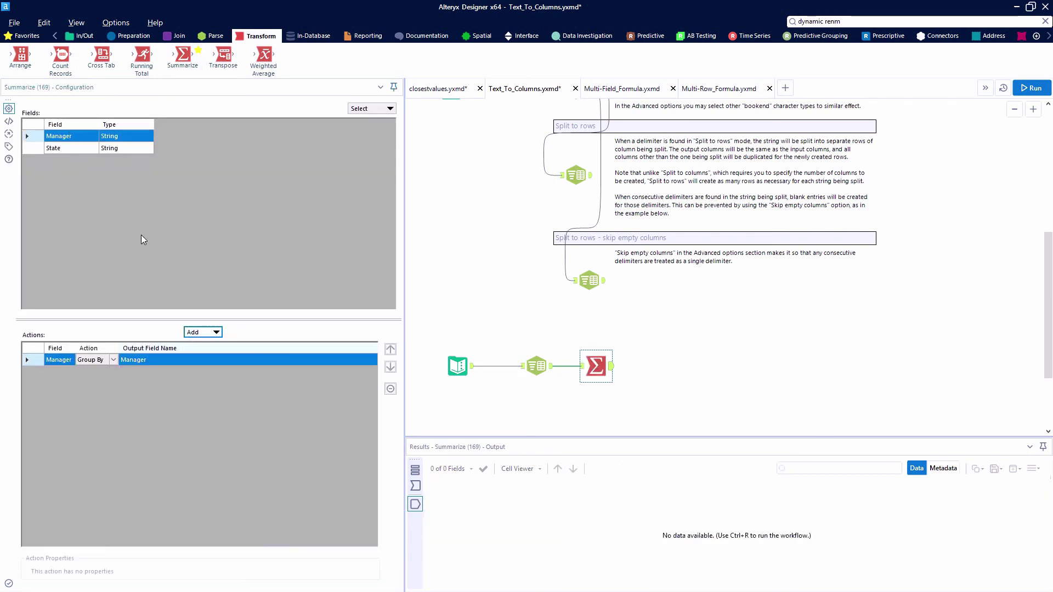
click(41, 149)
click(210, 332)
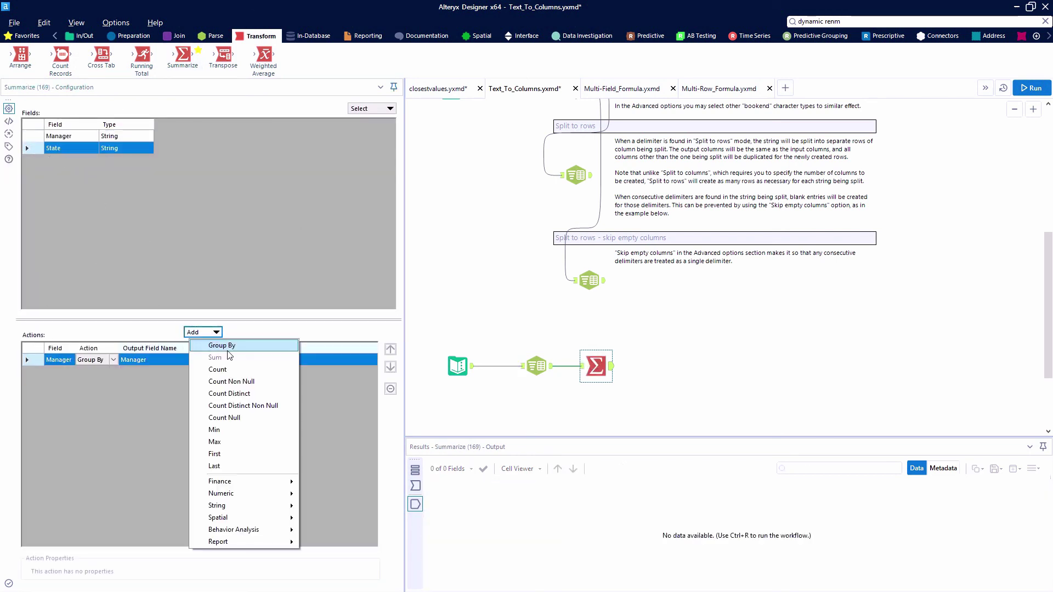
click(251, 369)
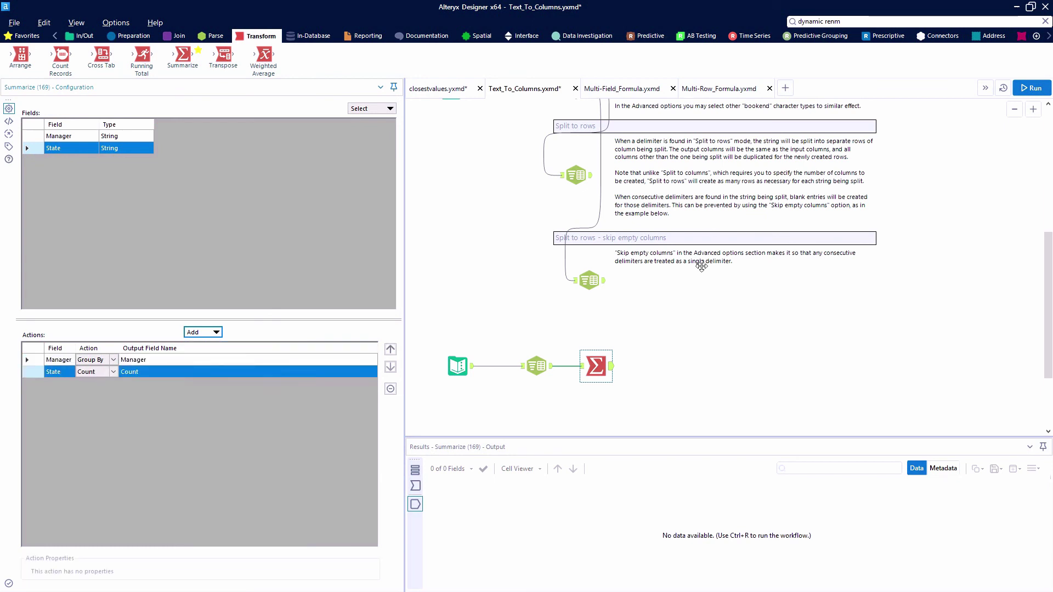
click(1031, 88)
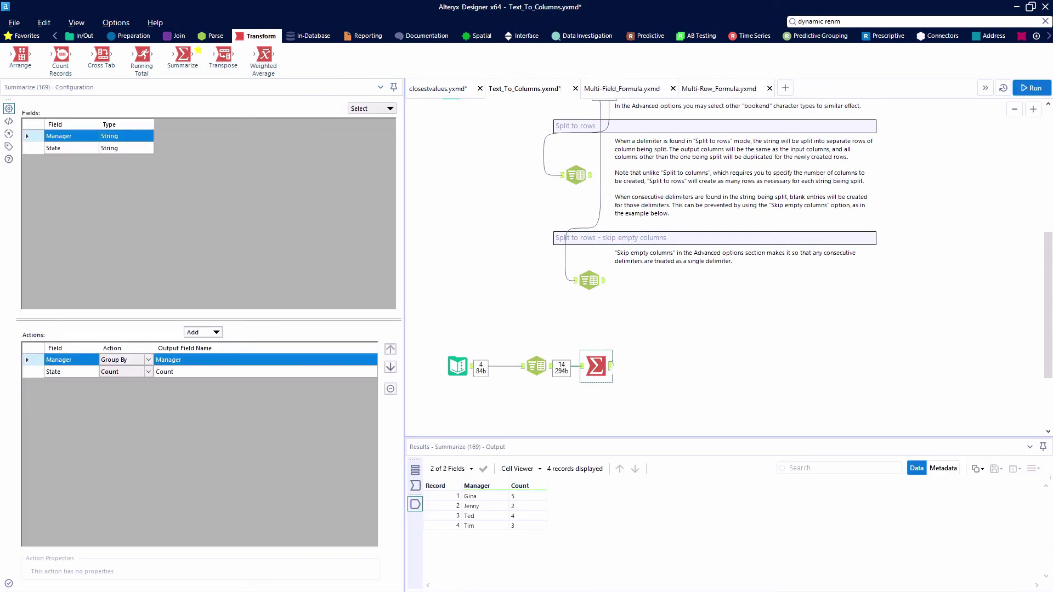
drag(532, 496, 528, 534)
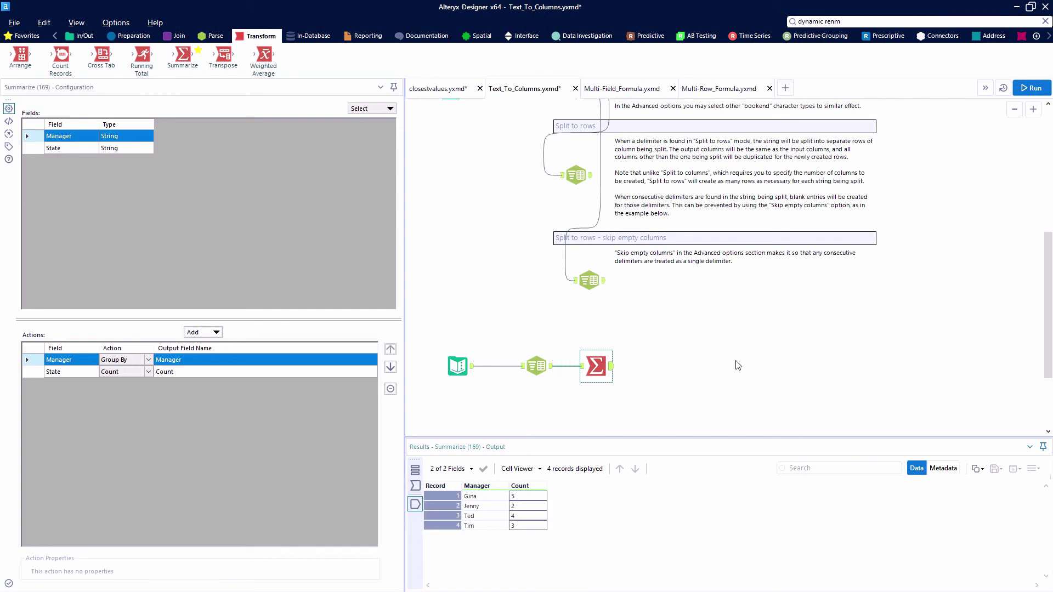